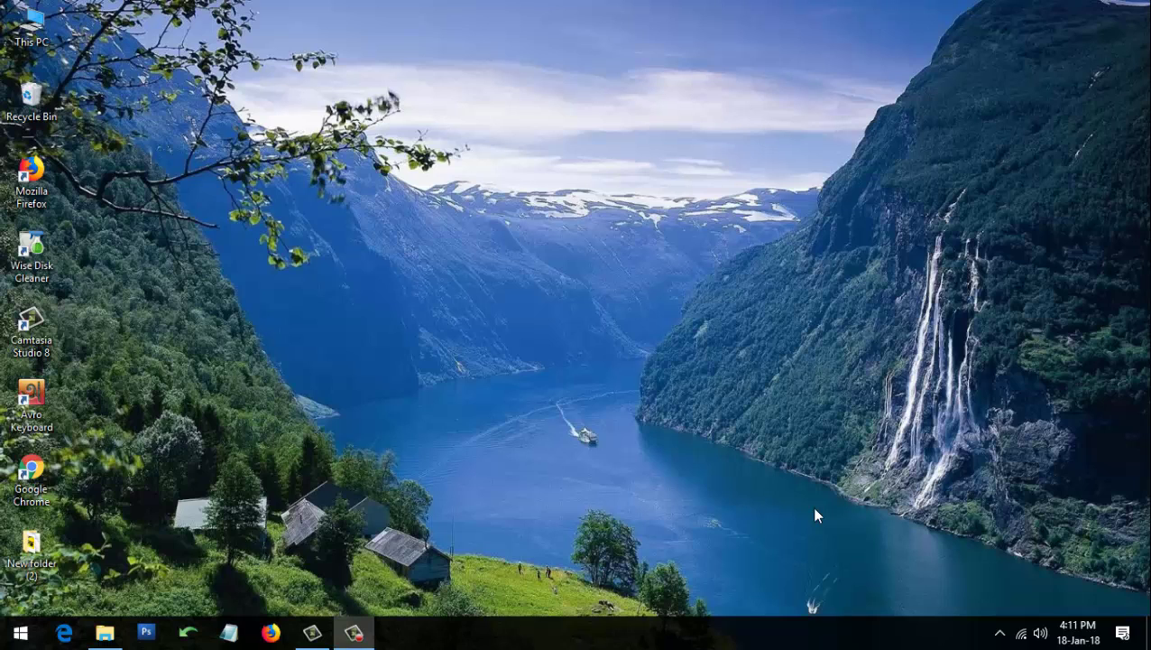
# View the computer's basic system information from This PC's properties, and close the window
pyautogui.rightClick(55, 34)
pyautogui.click(223, 252)
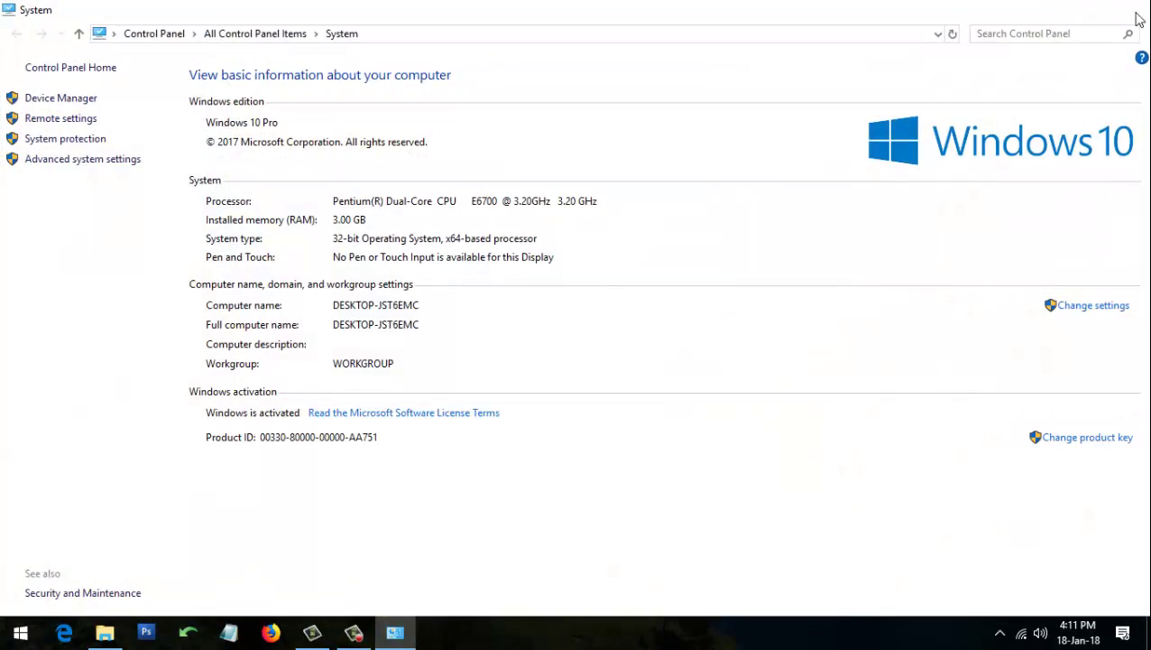
pyautogui.click(1129, 9)
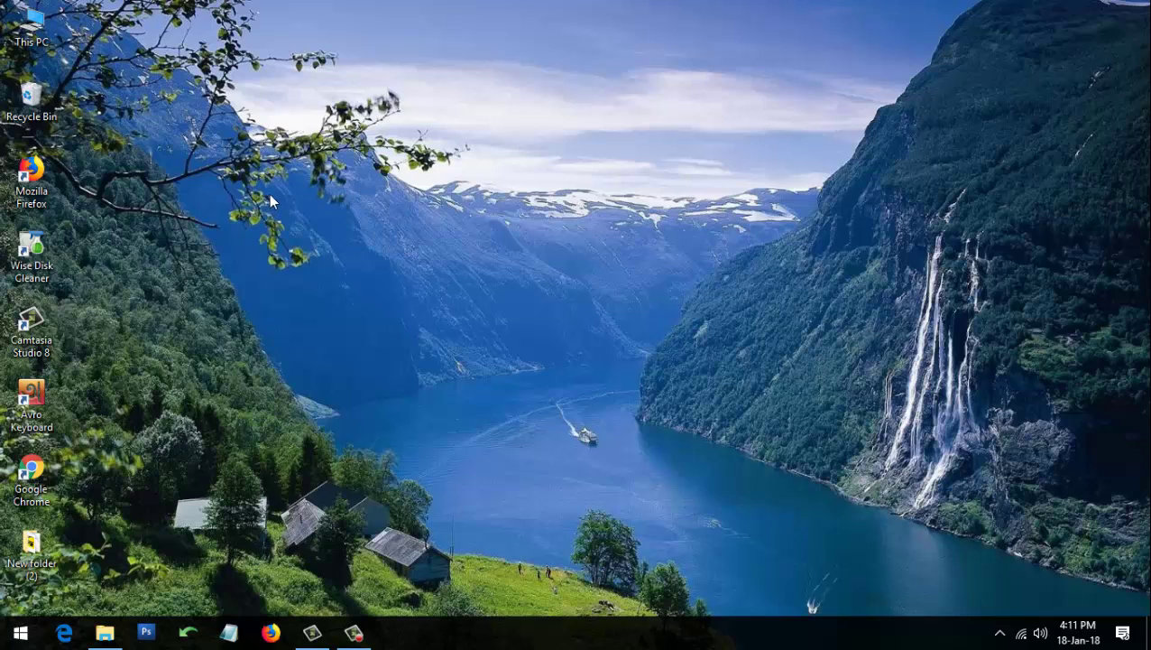
pyautogui.click(27, 635)
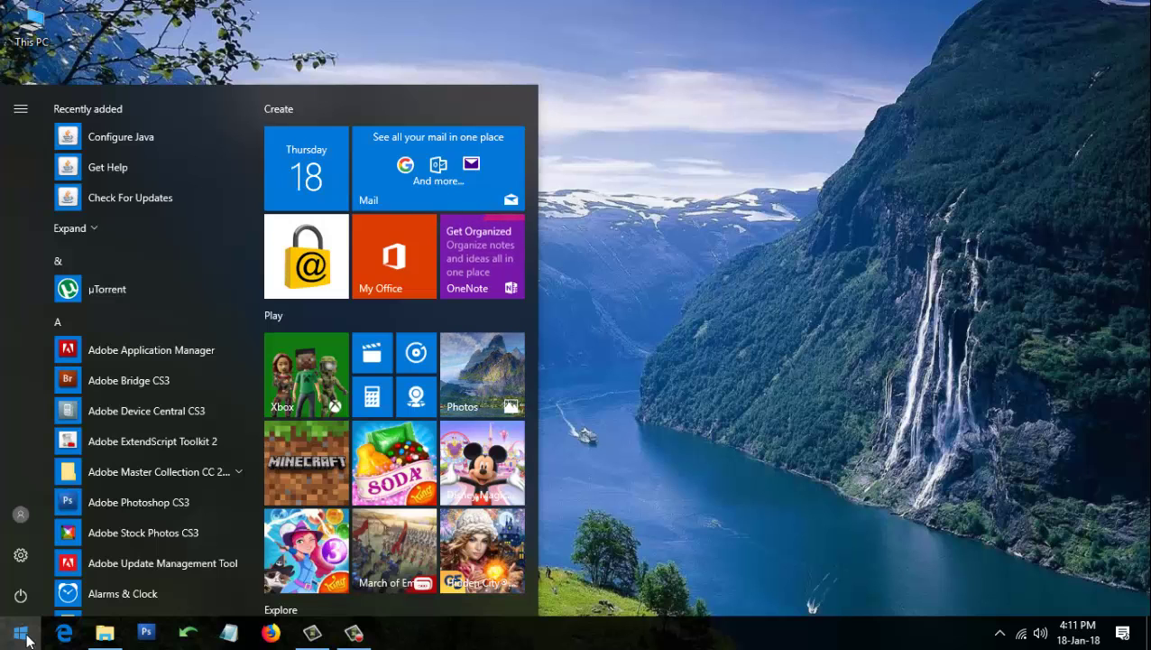
pyautogui.write('wi')
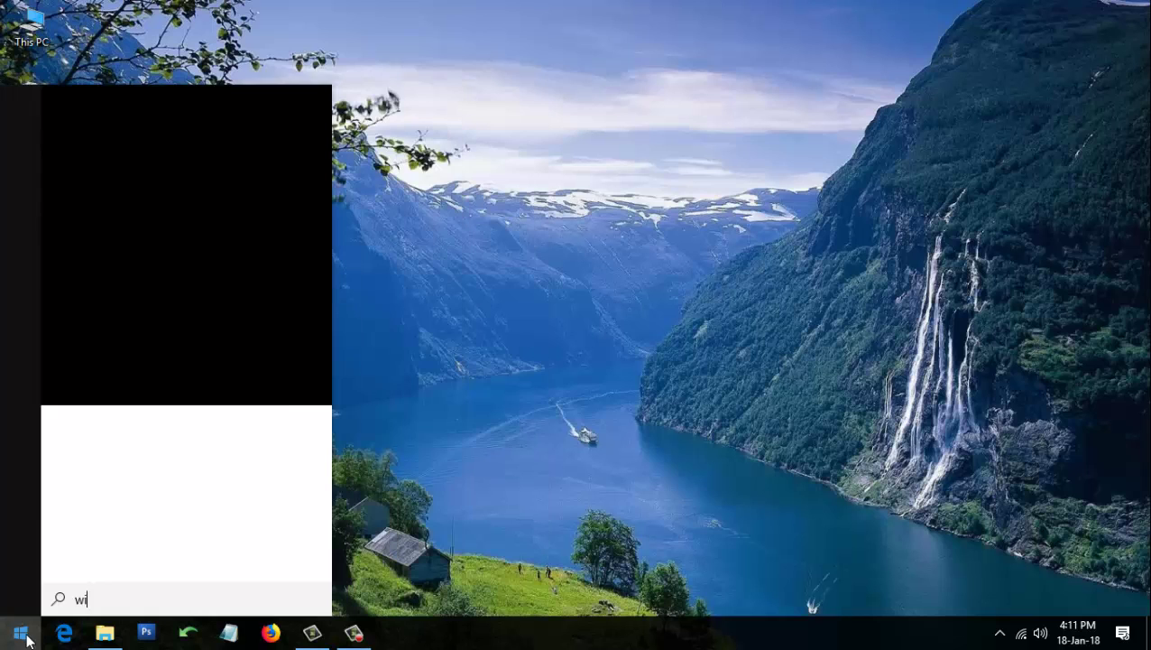
pyautogui.write('ndows firewall')
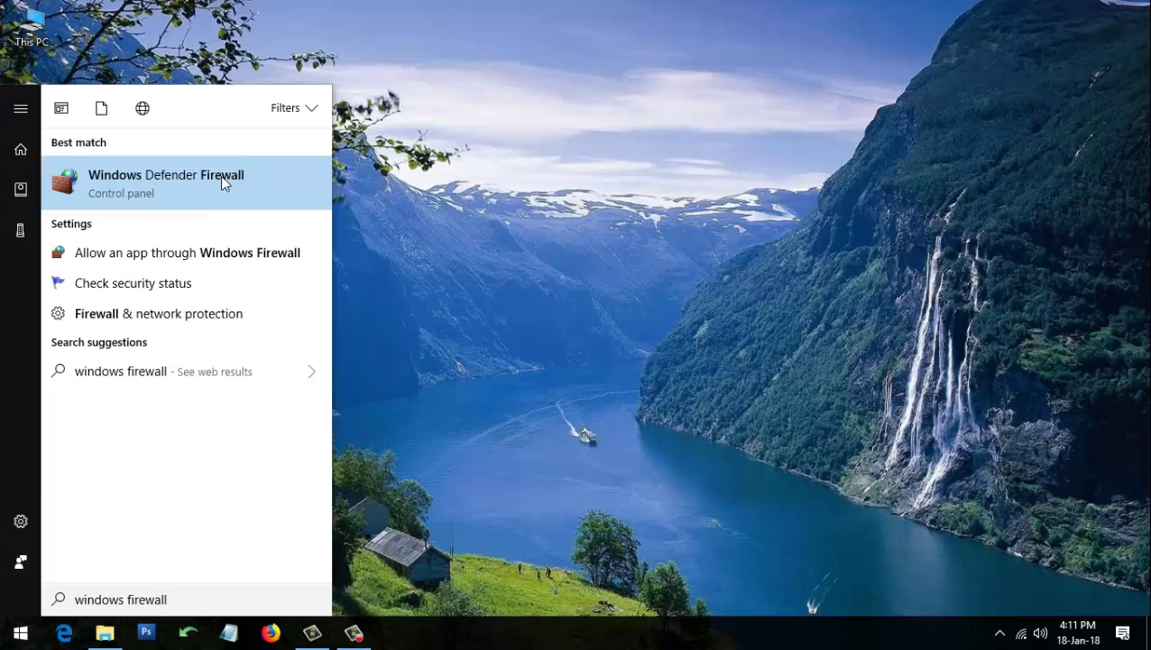
pyautogui.click(381, 185)
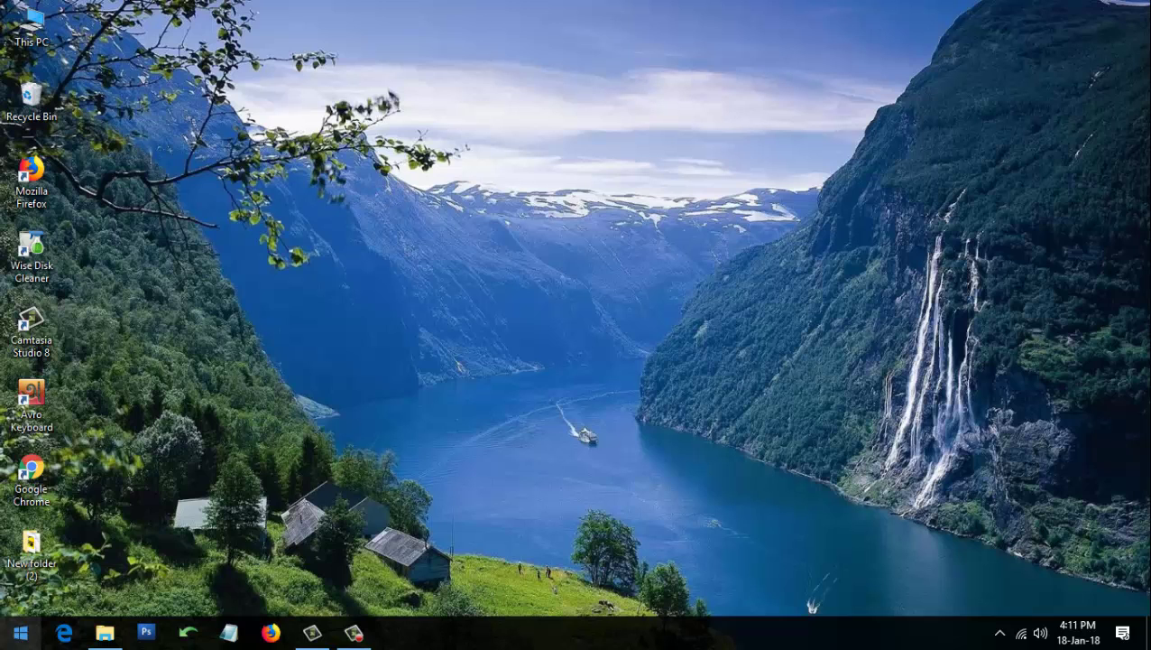
# Search for "control panel" and, through Control Panel, open the advanced settings of Windows Defender Firewall
pyautogui.click(20, 632)
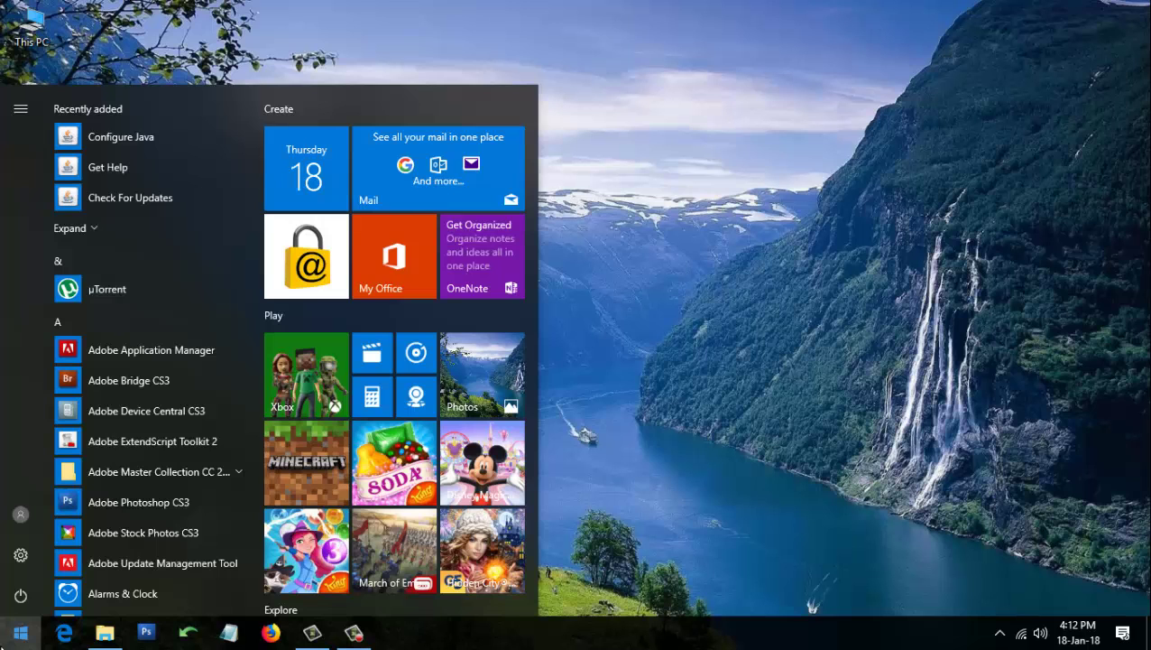
pyautogui.write('calculator')
pyautogui.press('BackSpace')
pyautogui.press('BackSpace')
pyautogui.press('BackSpace')
pyautogui.press('BackSpace')
pyautogui.press('BackSpace')
pyautogui.press('BackSpace')
pyautogui.press('BackSpace')
pyautogui.press('BackSpace')
pyautogui.press('BackSpace')
pyautogui.press('BackSpace')
pyautogui.write('c')
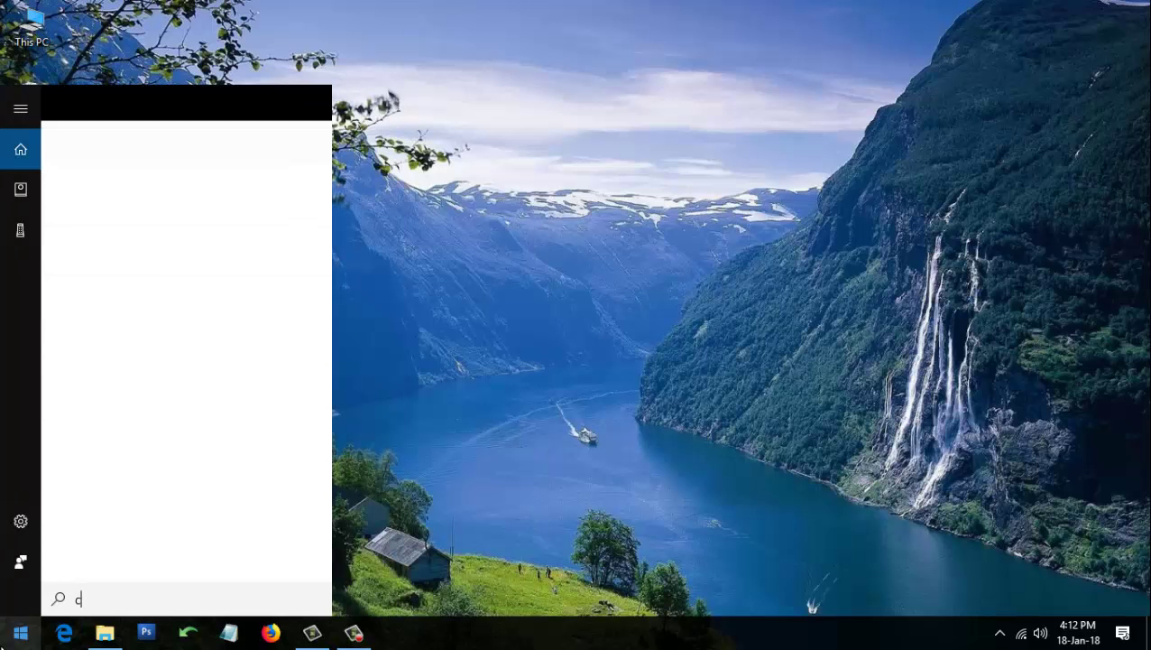
pyautogui.write('ontrol p')
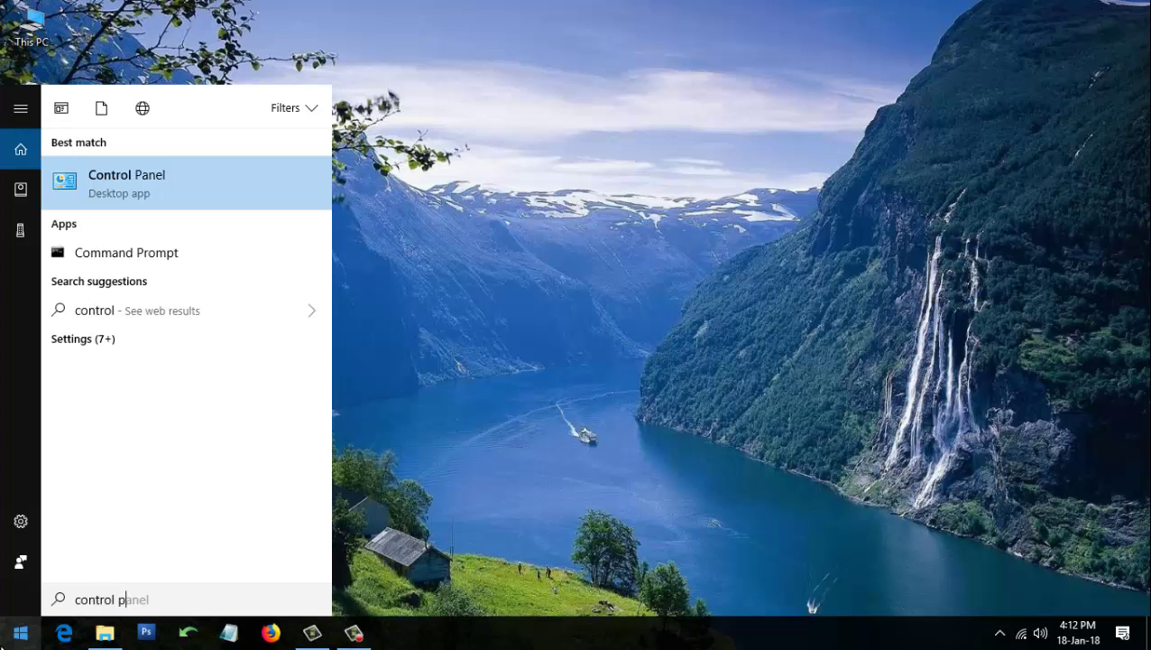
pyautogui.write('anel')
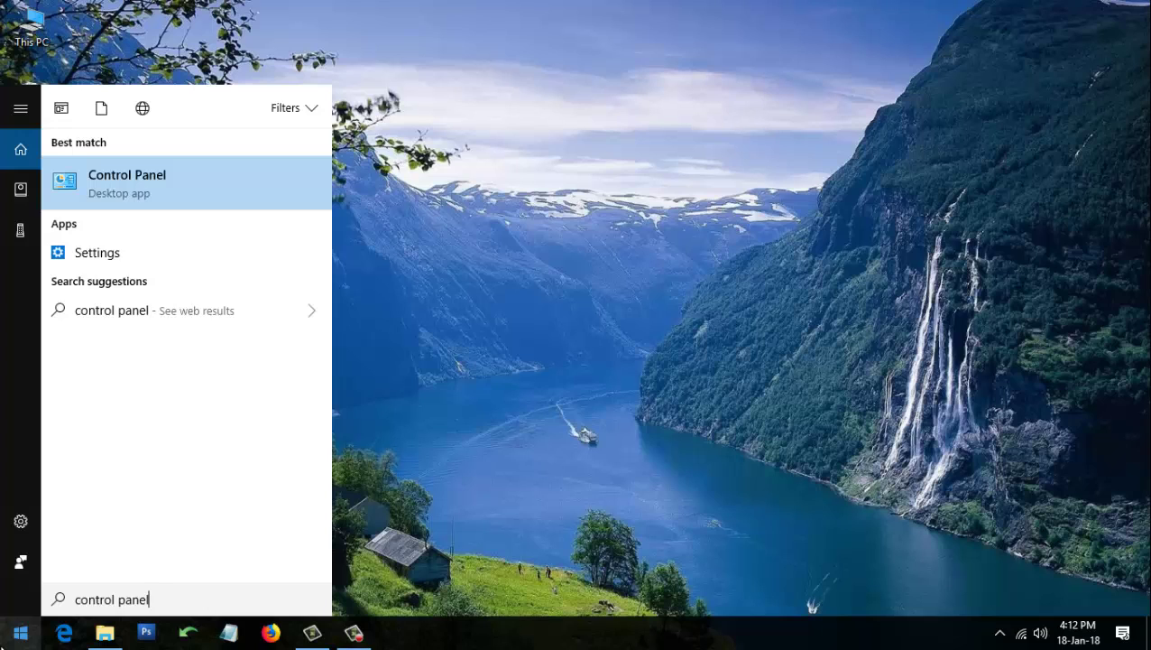
pyautogui.click(194, 178)
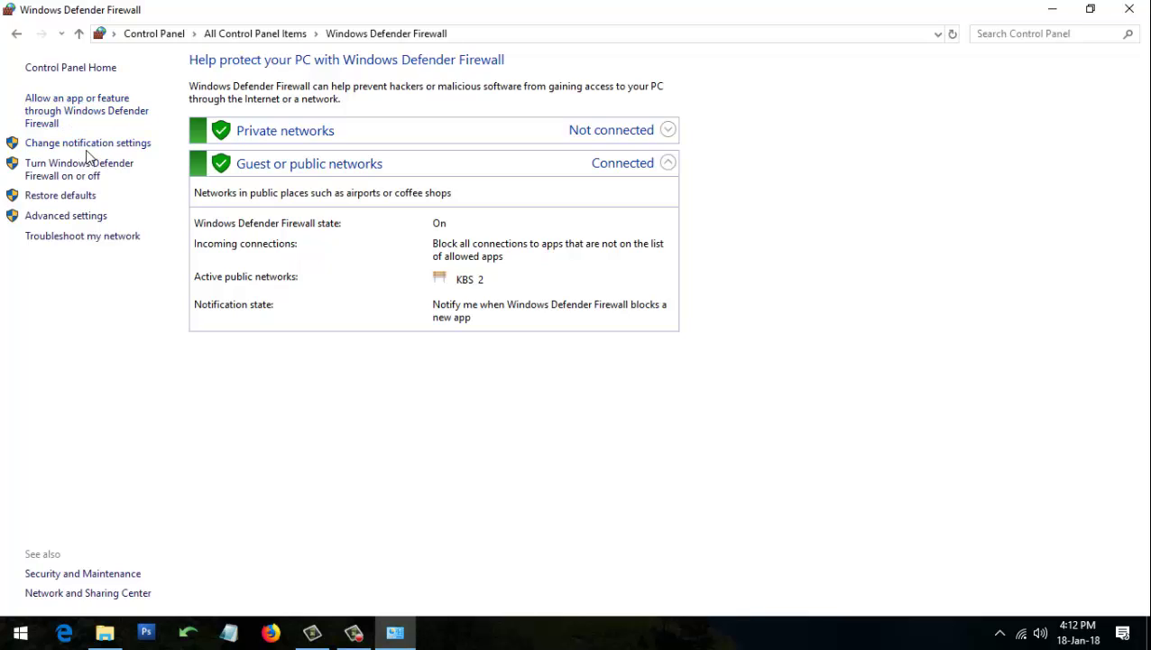
pyautogui.click(72, 217)
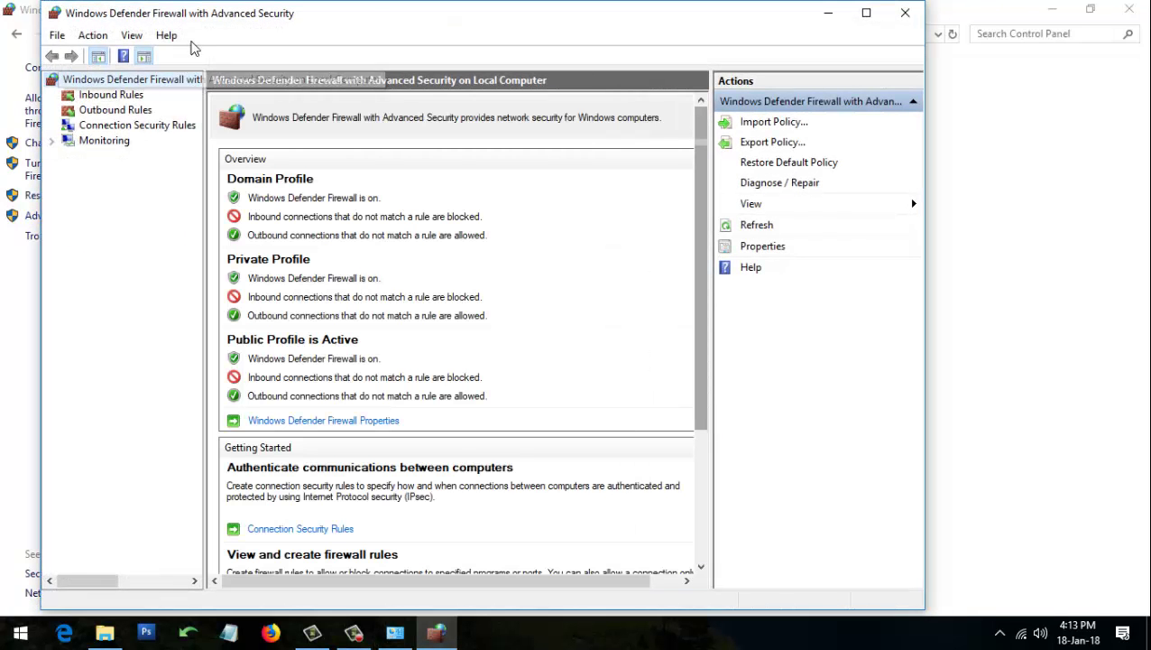
pyautogui.moveTo(188, 9); pyautogui.dragTo(198, 9)
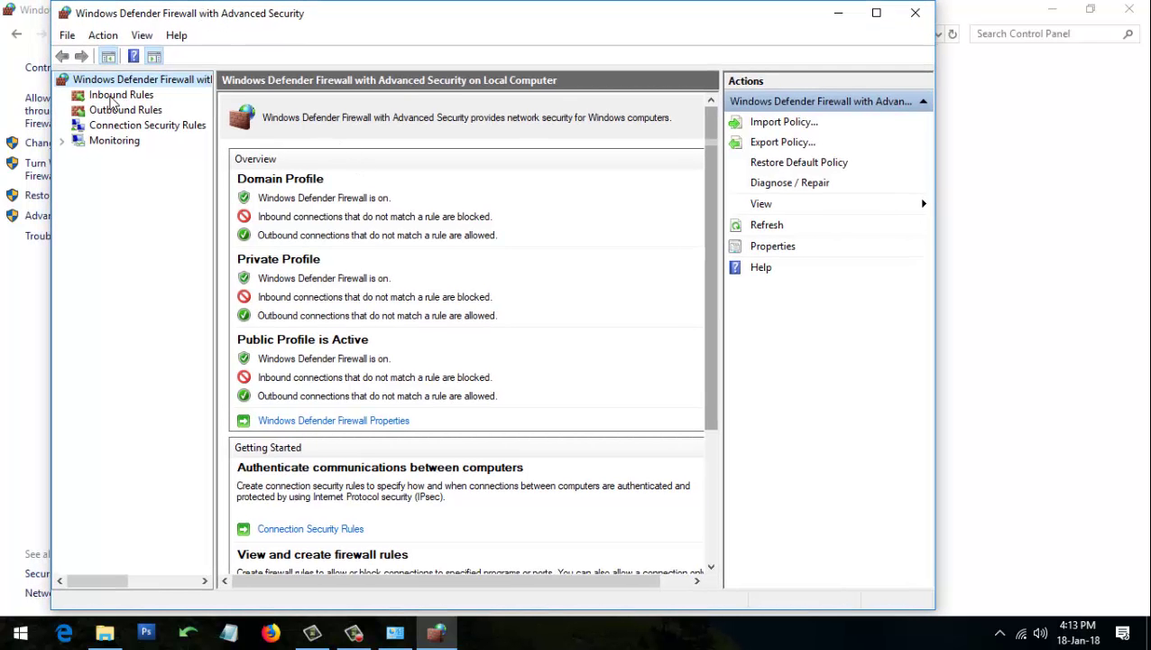
# Examine the firewall's inbound rules, outbound rules, connection security rules and monitoring sections, comparing the inbound and outbound lists
pyautogui.click(113, 96)
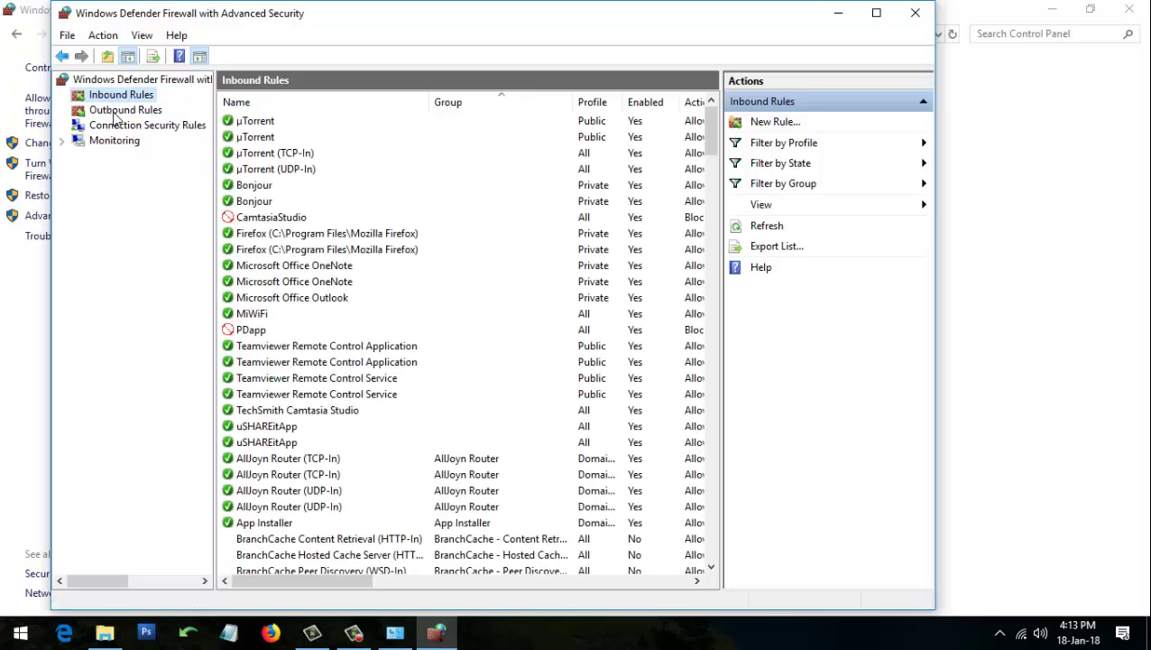
pyautogui.click(116, 111)
pyautogui.click(117, 126)
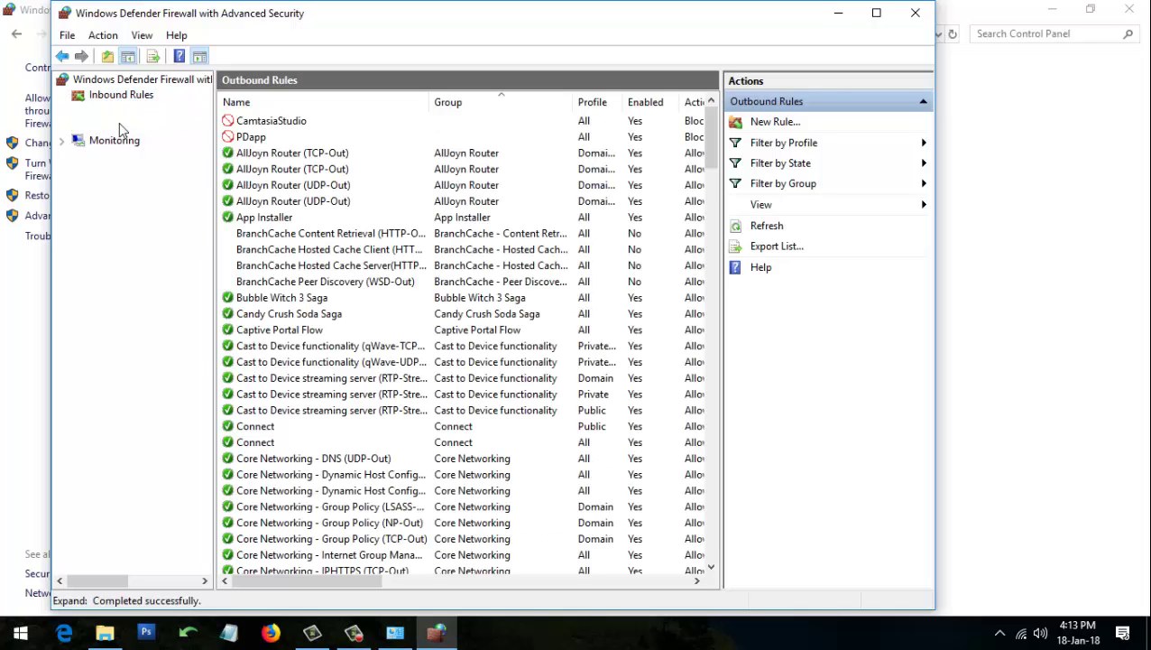
pyautogui.click(120, 144)
pyautogui.click(117, 95)
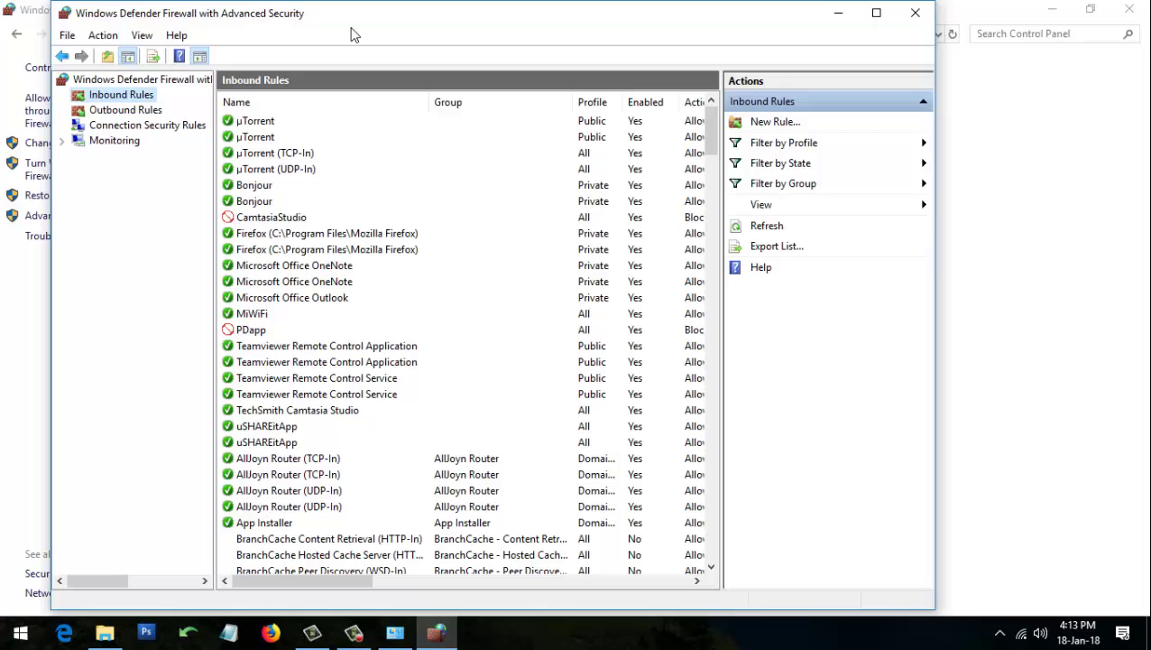
pyautogui.click(145, 112)
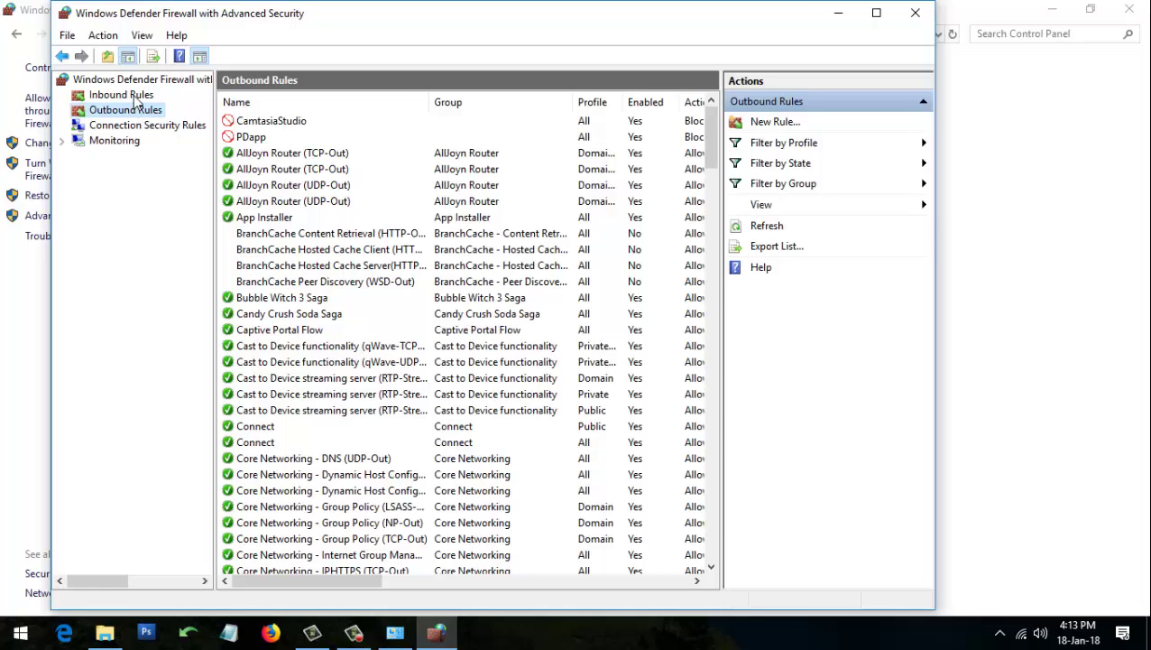
pyautogui.click(133, 97)
pyautogui.click(136, 112)
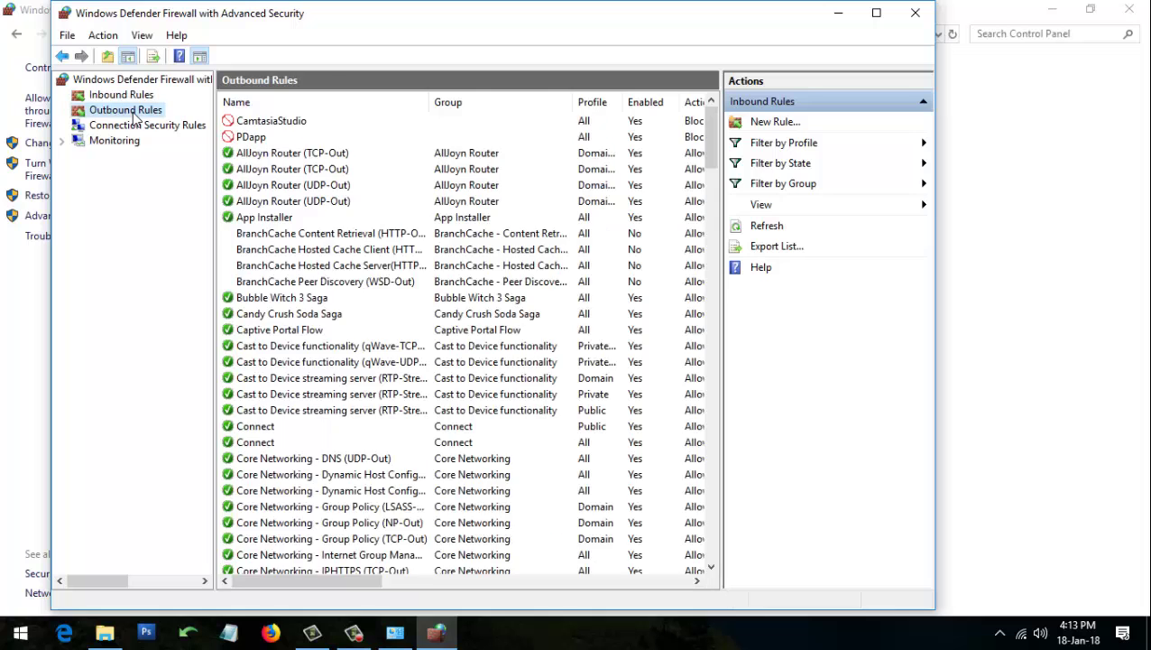
pyautogui.click(136, 99)
pyautogui.click(136, 112)
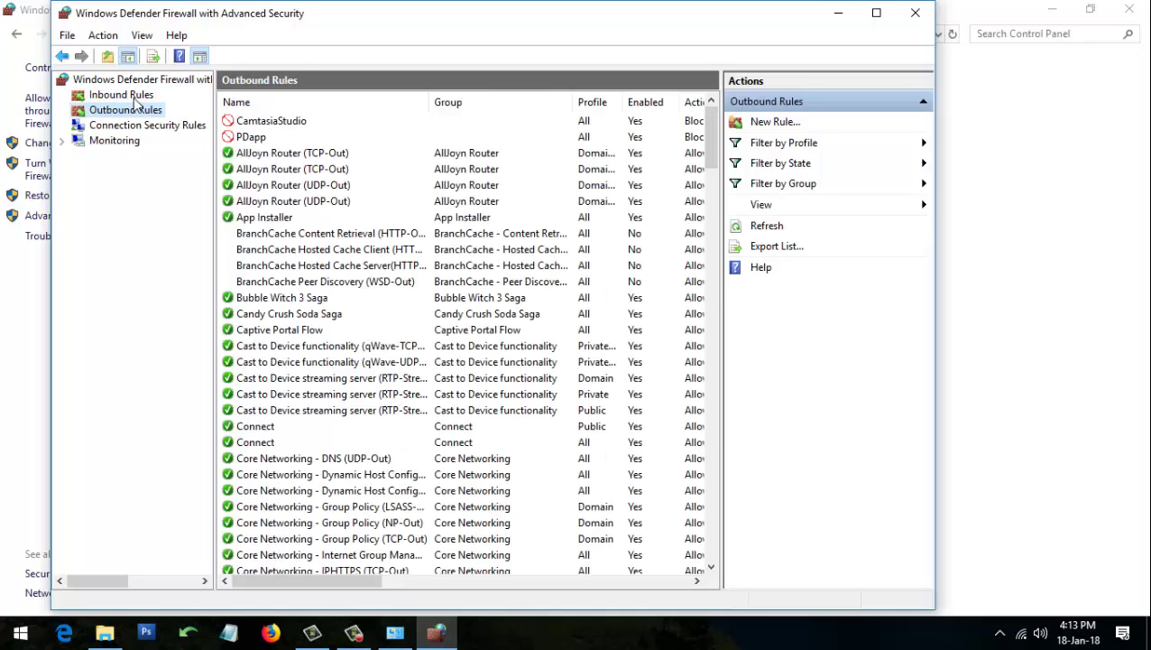
pyautogui.click(137, 100)
pyautogui.click(124, 112)
pyautogui.click(127, 96)
pyautogui.click(123, 112)
pyautogui.click(126, 97)
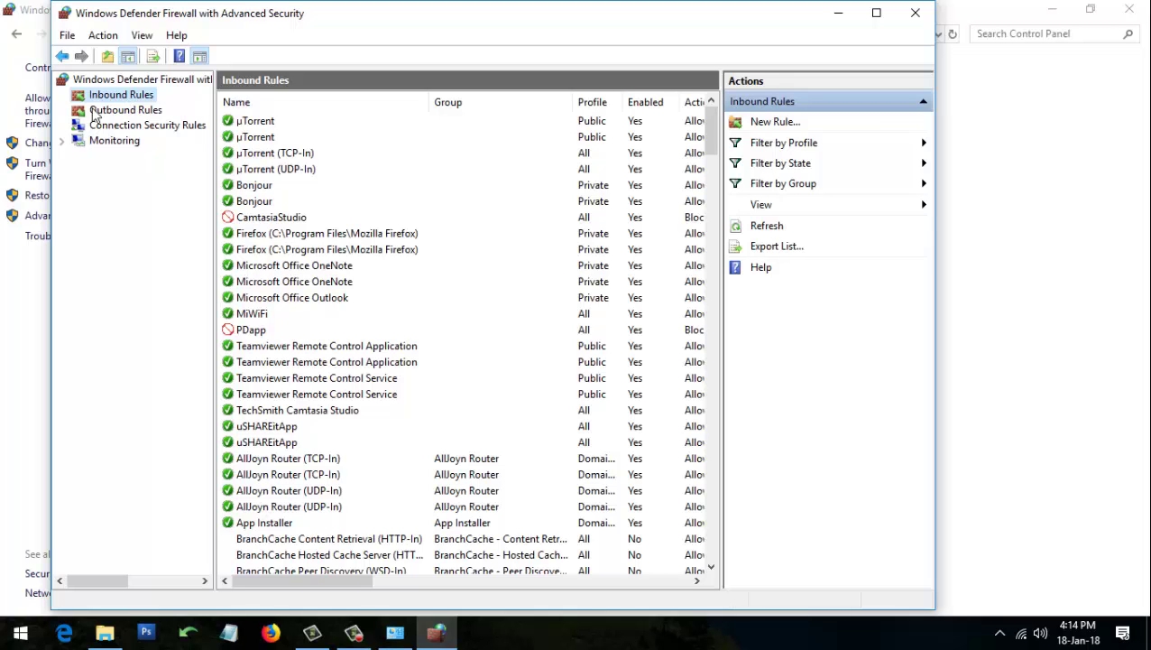
# Start a new outbound rule with the rule type Program
pyautogui.click(112, 111)
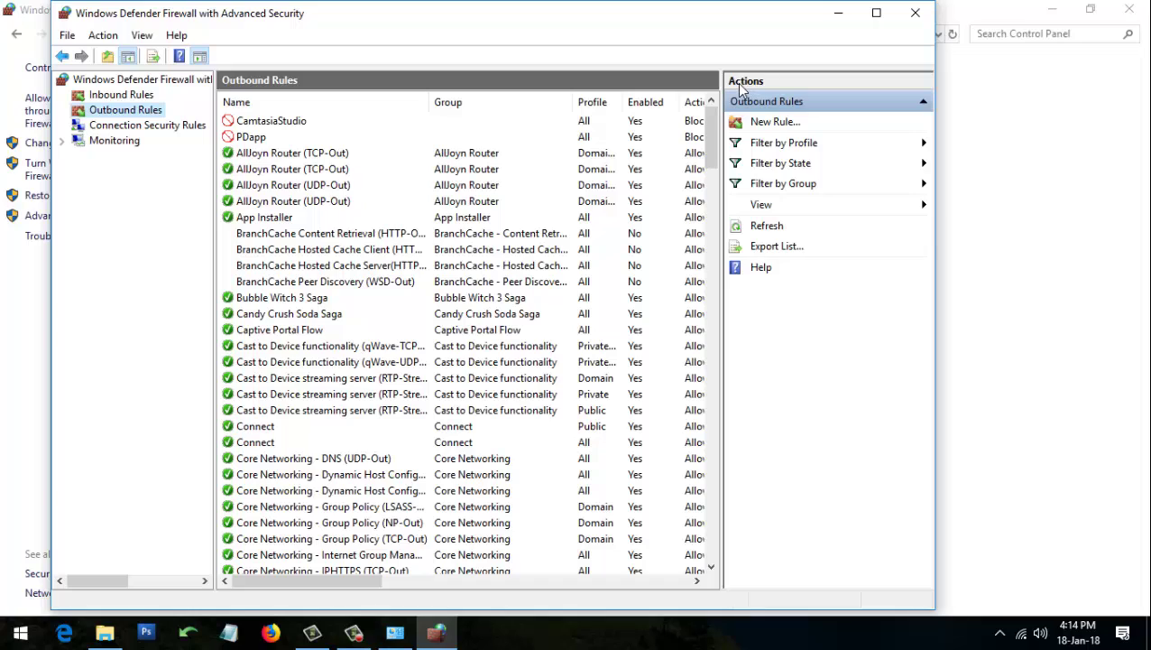
pyautogui.click(792, 126)
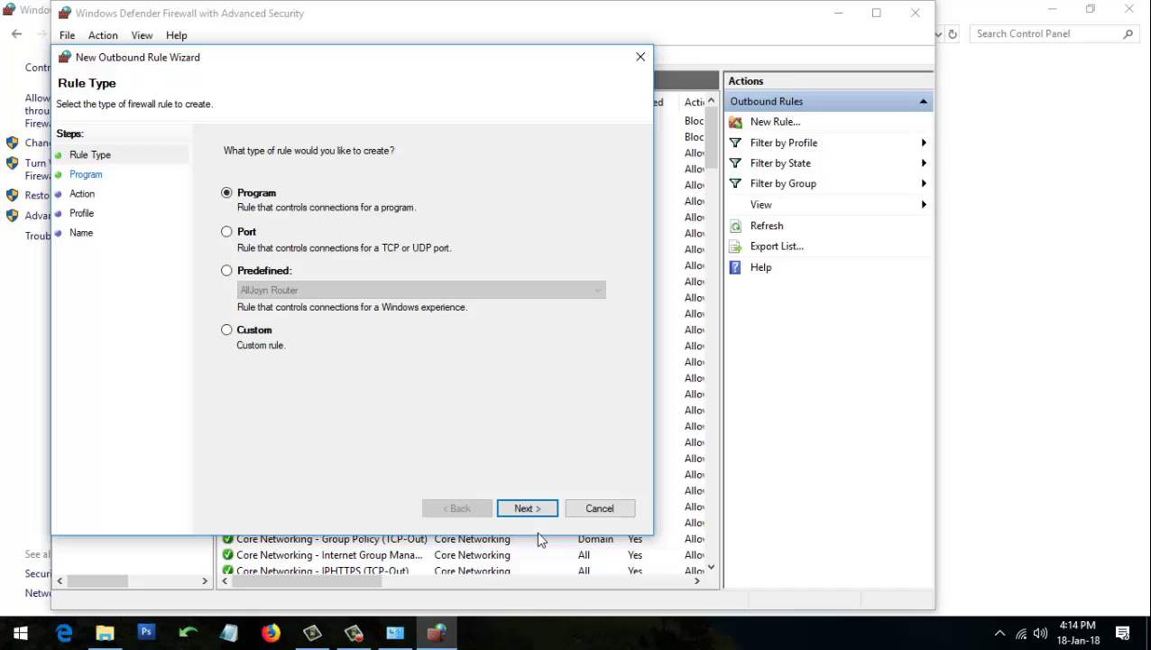
pyautogui.click(550, 513)
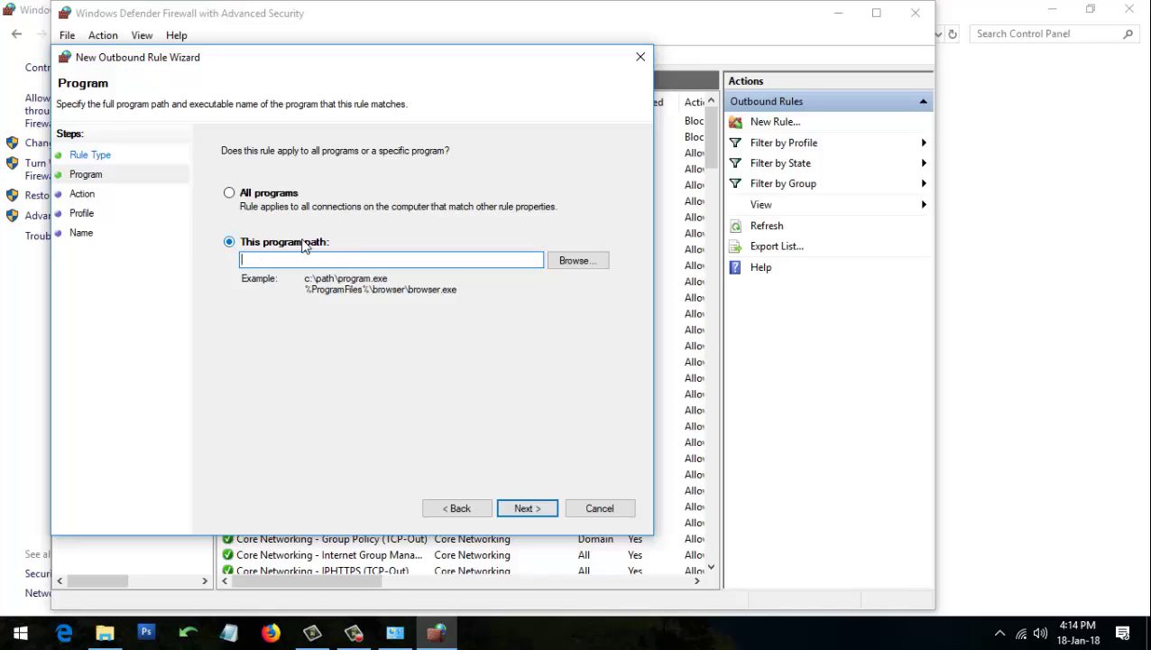
# Set the rule's program path to the chrome application in Program Files\Google\Chrome\Application
pyautogui.click(574, 261)
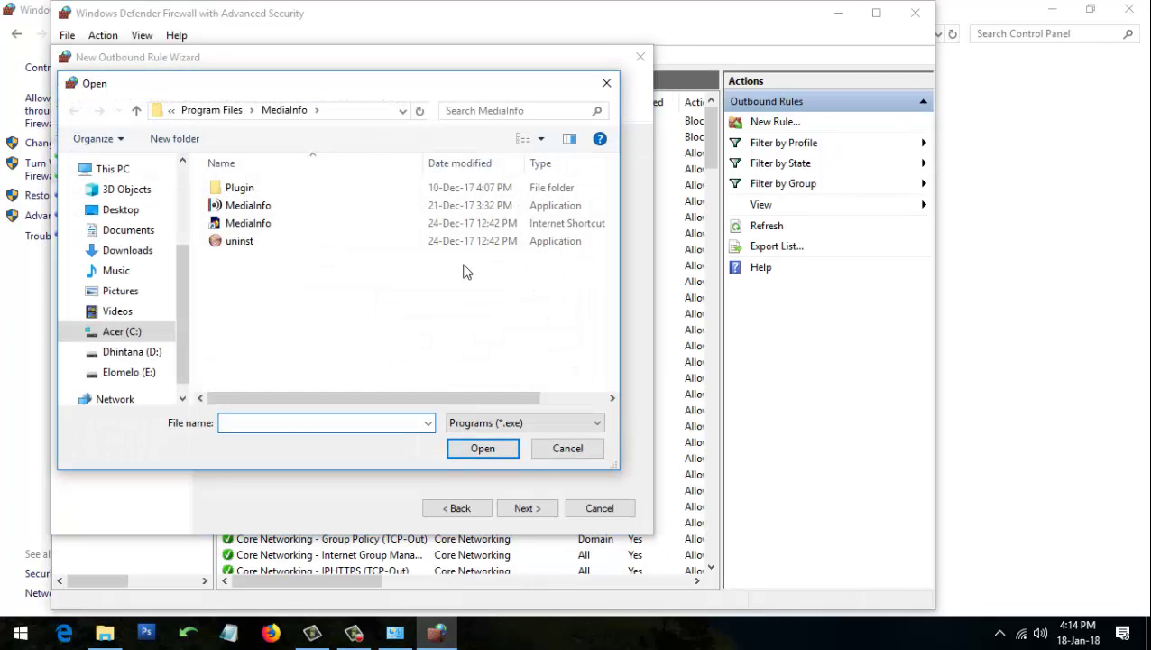
pyautogui.click(225, 111)
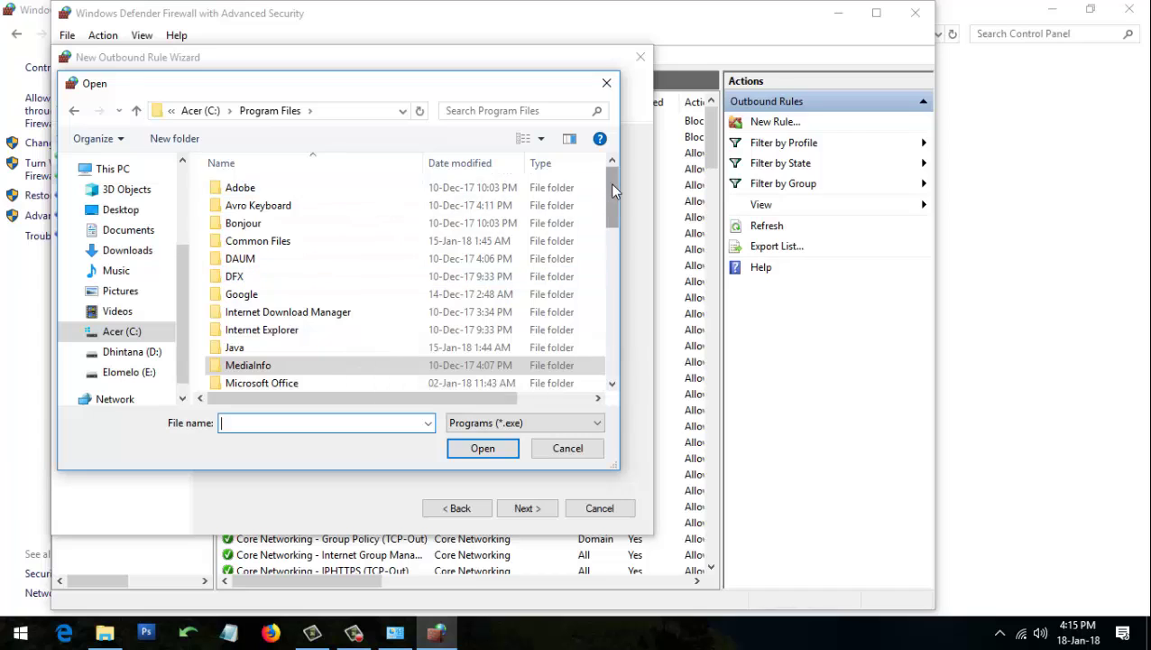
pyautogui.moveTo(611, 185)
pyautogui.mouseDown()
pyautogui.moveTo(618, 221)
pyautogui.moveTo(617, 177)
pyautogui.mouseUp()
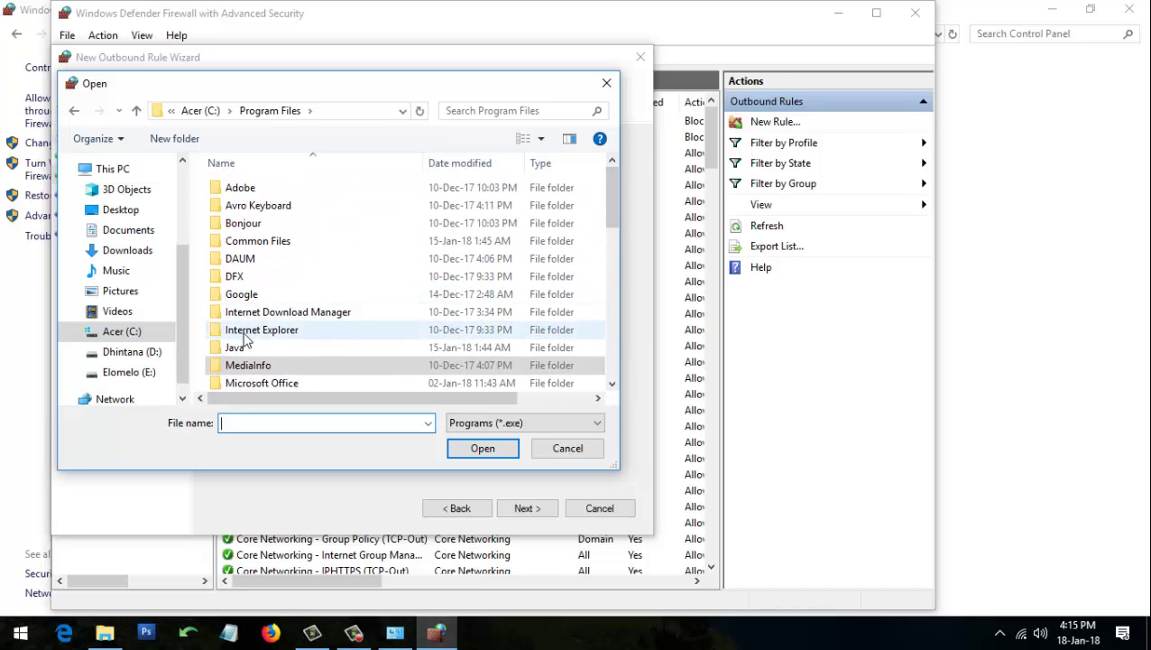
pyautogui.doubleClick(332, 293)
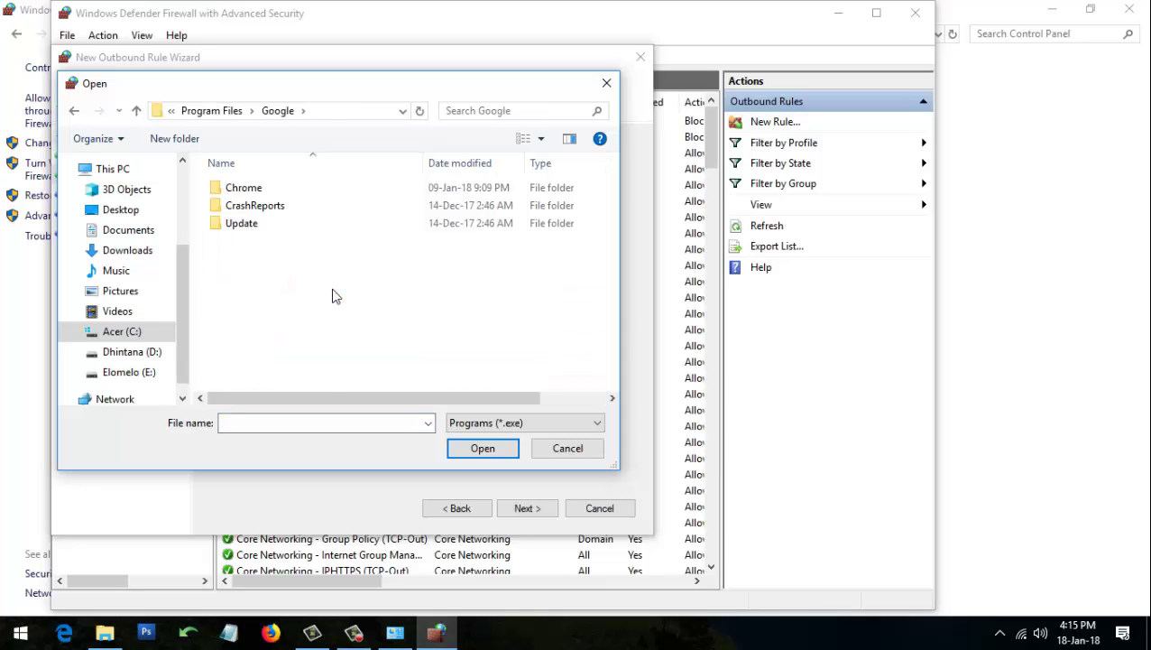
pyautogui.doubleClick(235, 192)
pyautogui.doubleClick(256, 191)
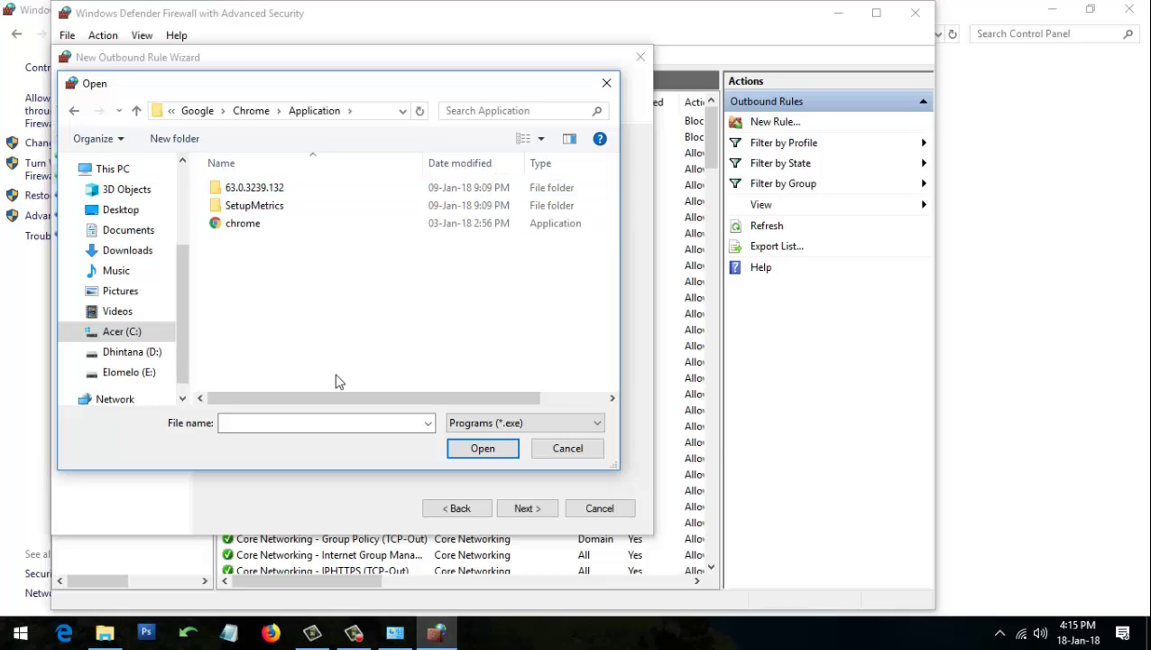
pyautogui.click(248, 225)
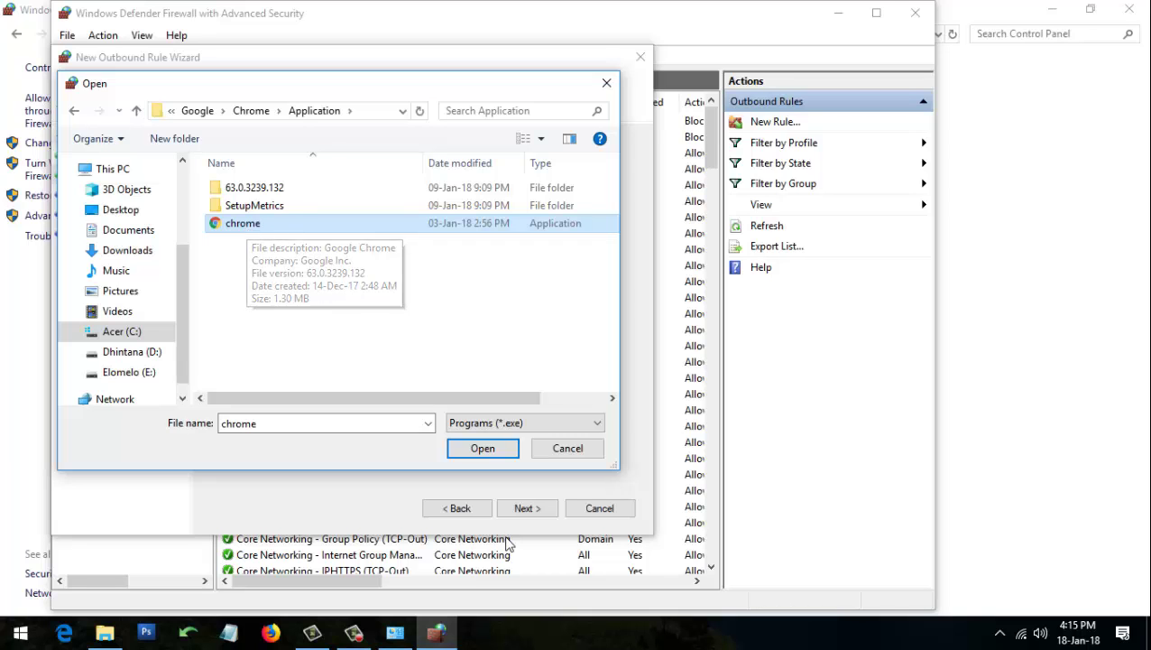
pyautogui.click(486, 451)
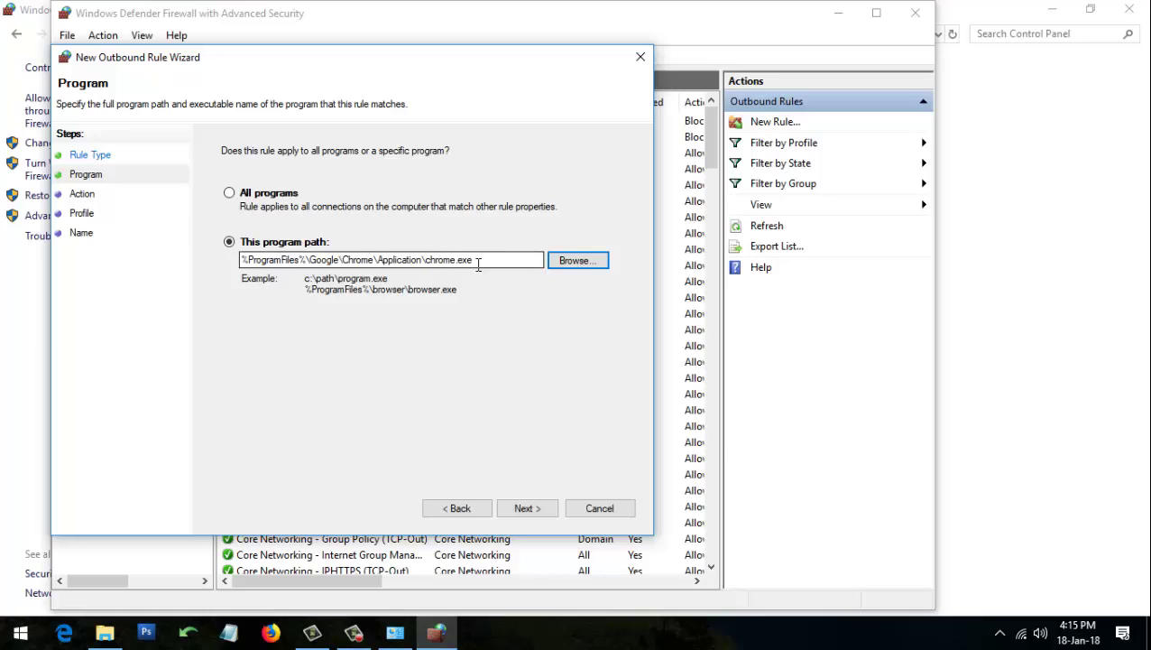
pyautogui.click(544, 510)
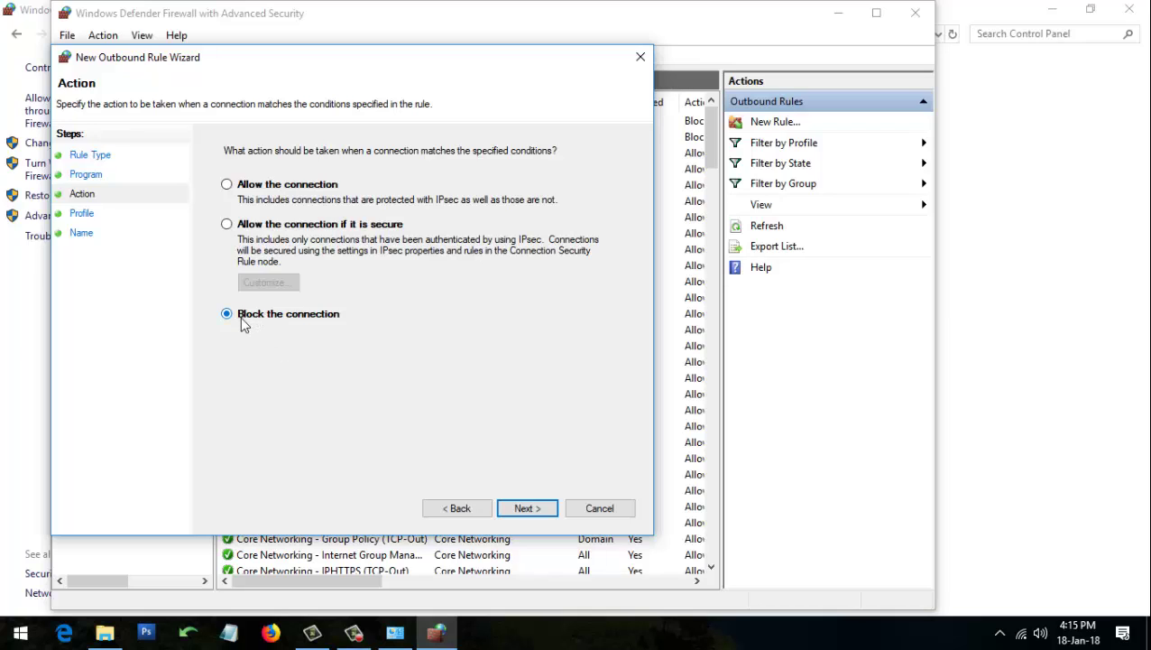
# Accept blocking the connection for the Domain, Private and Public profiles, and create the outbound rule with the name Chrome
pyautogui.click(525, 508)
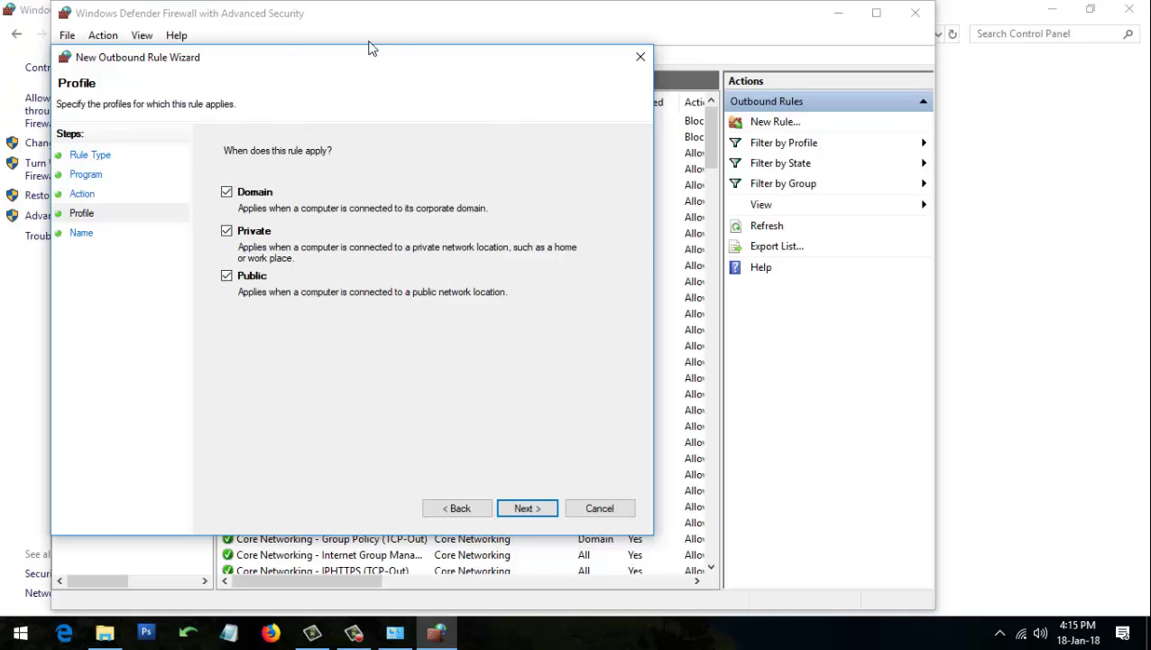
pyautogui.click(527, 508)
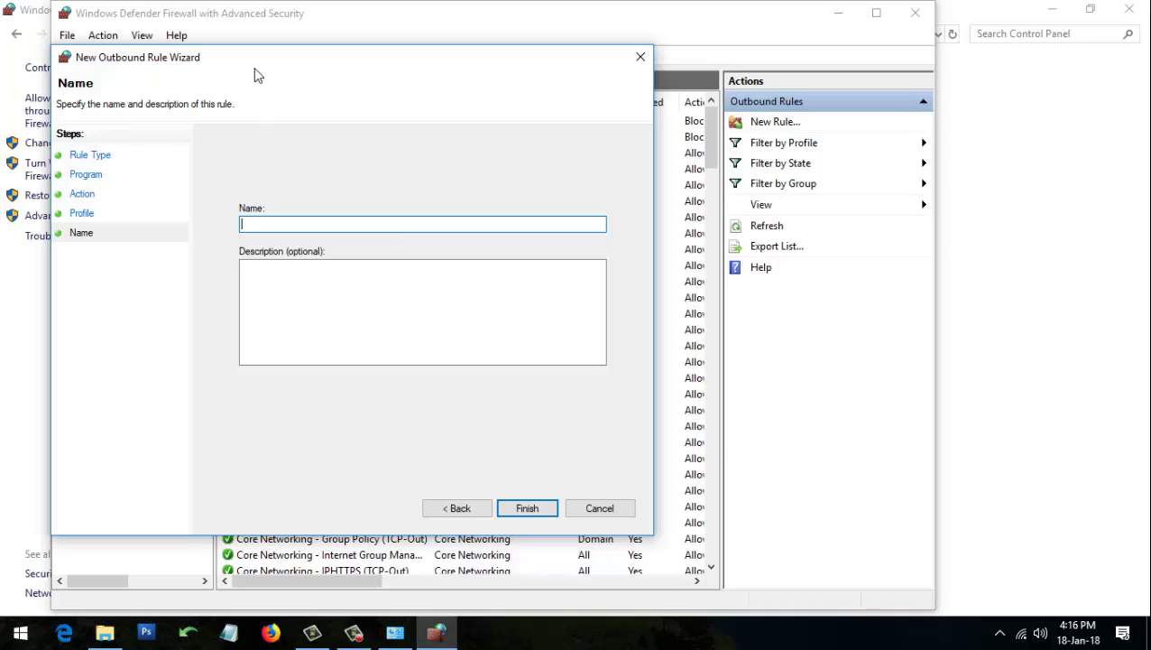
pyautogui.moveTo(258, 61); pyautogui.dragTo(270, 60)
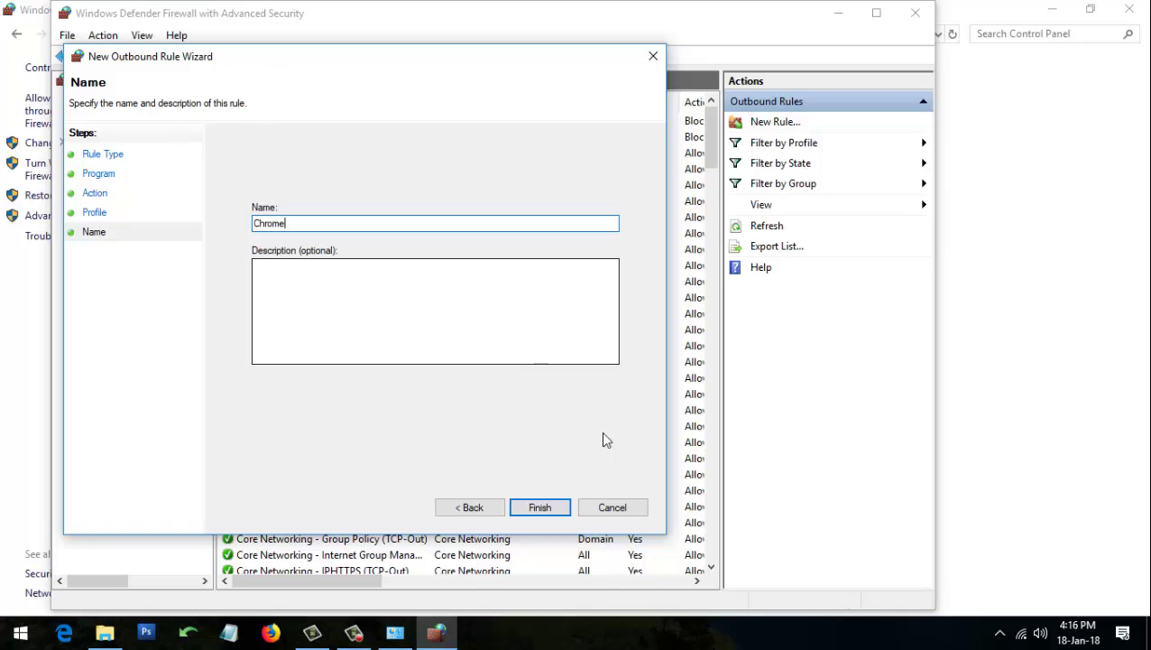
pyautogui.click(540, 507)
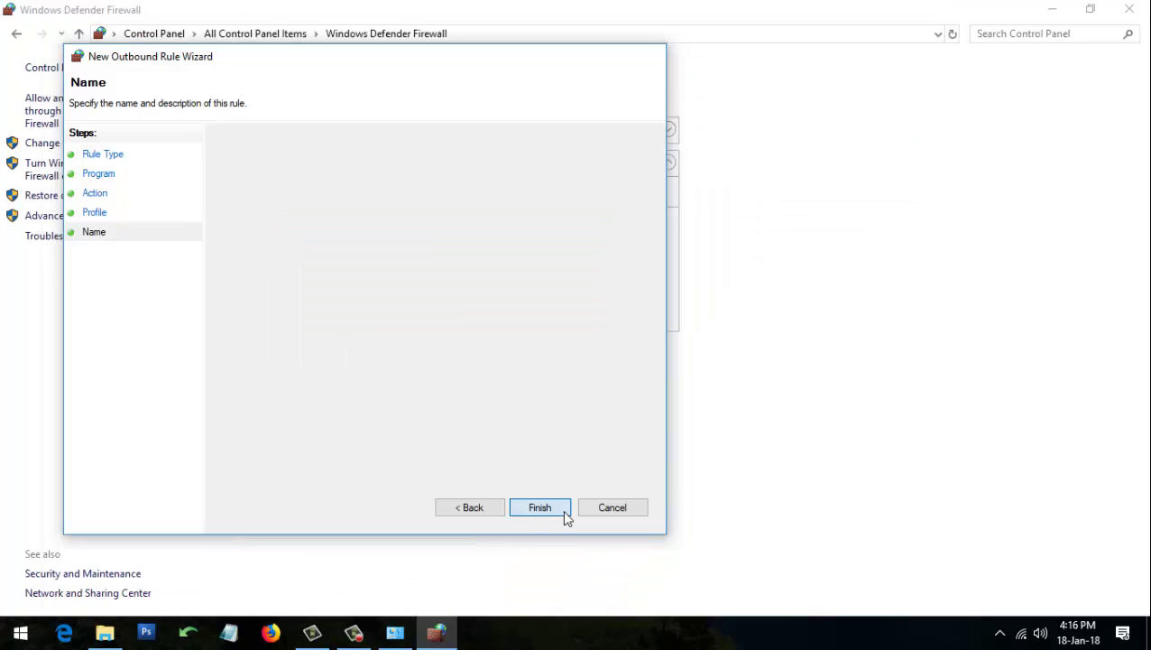
# Check the new Chrome rule in the firewall's outbound rules list and minimize the open windows
pyautogui.click(456, 637)
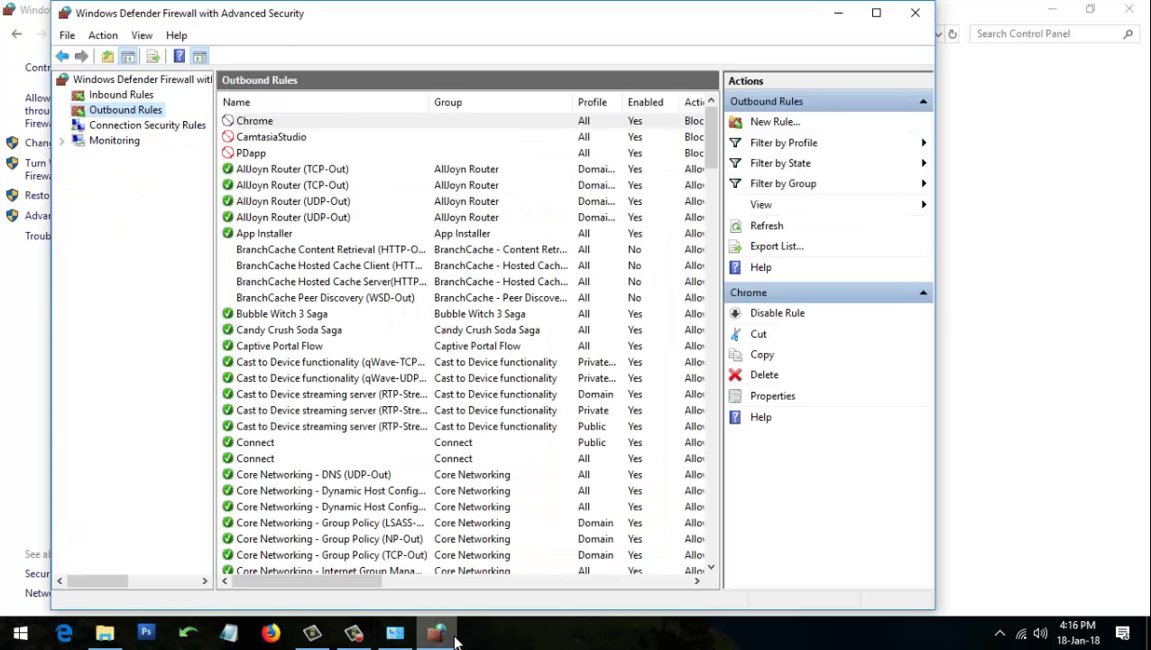
pyautogui.click(254, 127)
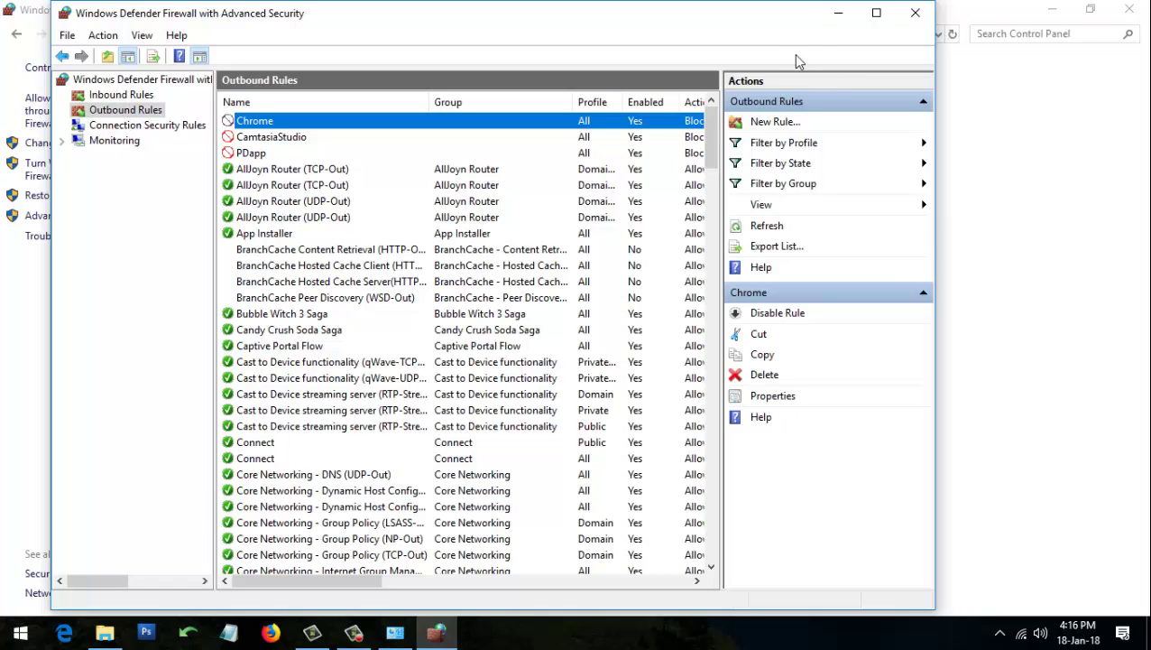
pyautogui.click(838, 13)
pyautogui.click(1049, 8)
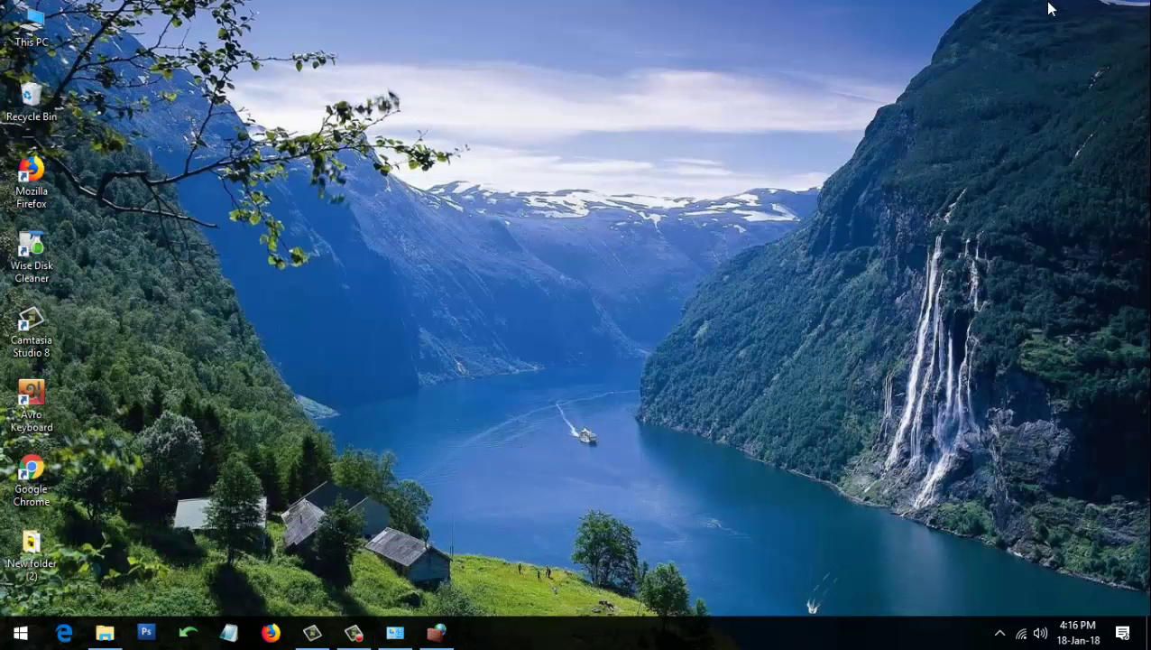
# Switch to Google Chrome, test the block by loading google.com, reload the page and minimize the browser
pyautogui.doubleClick(33, 473)
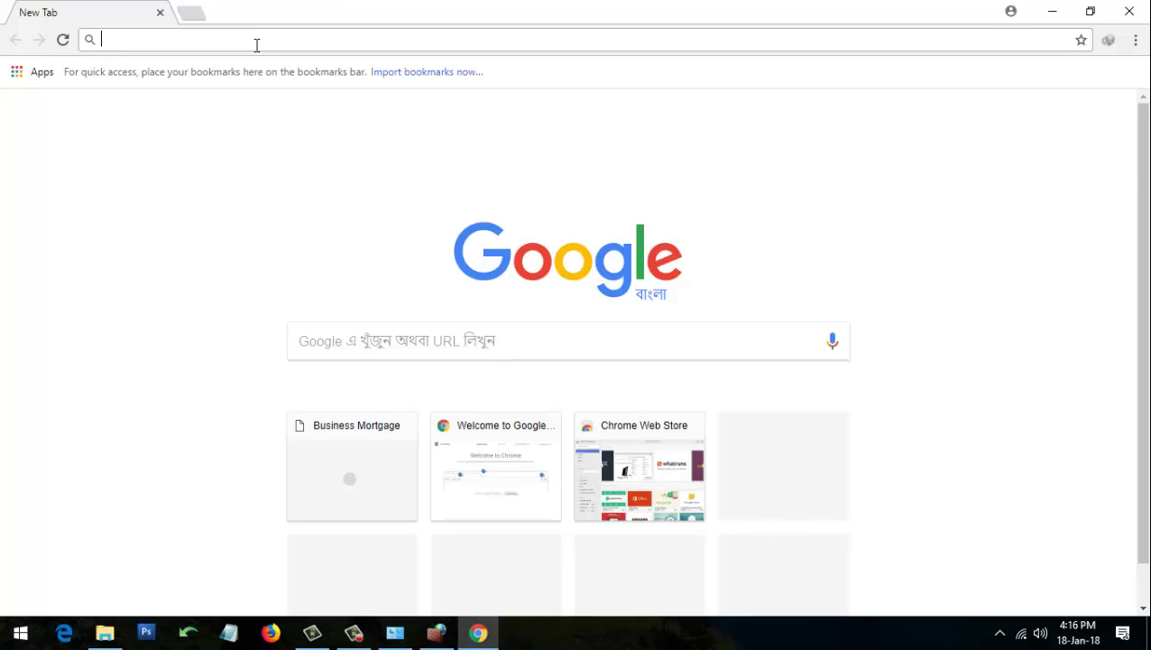
pyautogui.write('google.com')
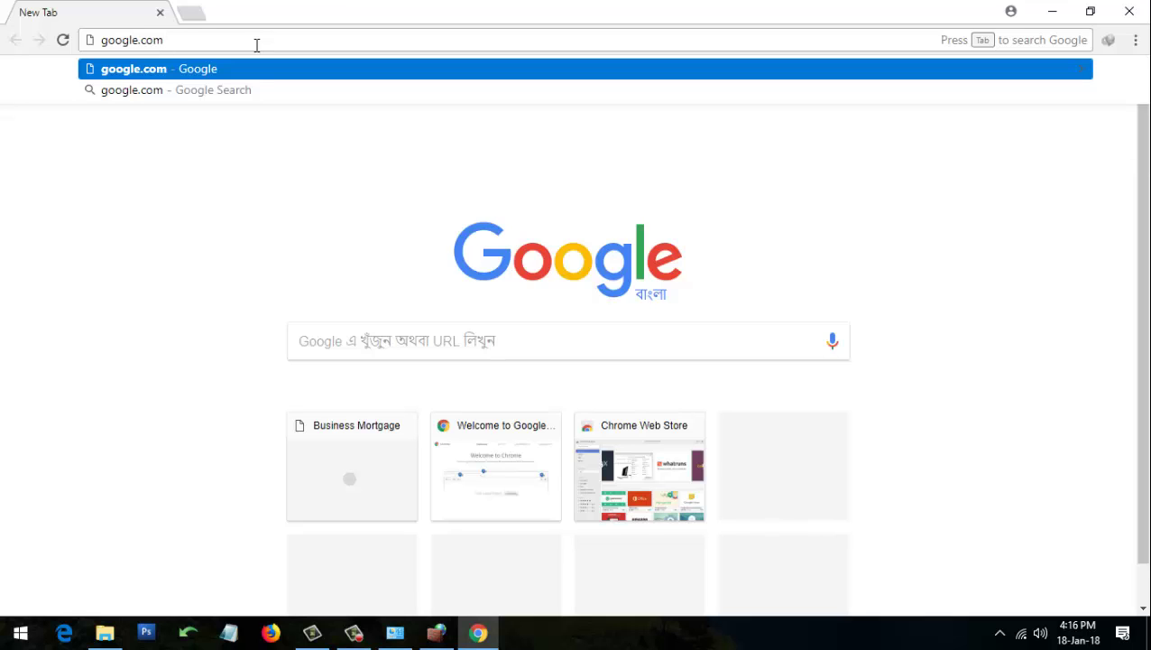
pyautogui.press('Return')
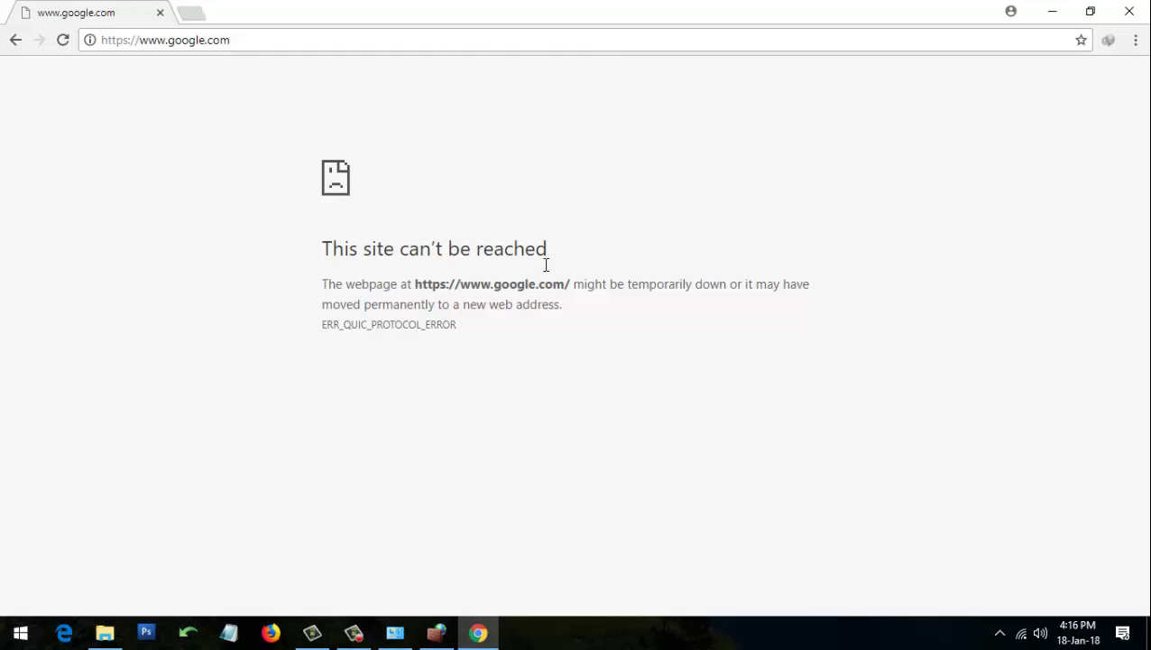
pyautogui.press('F5')
pyautogui.click(1052, 12)
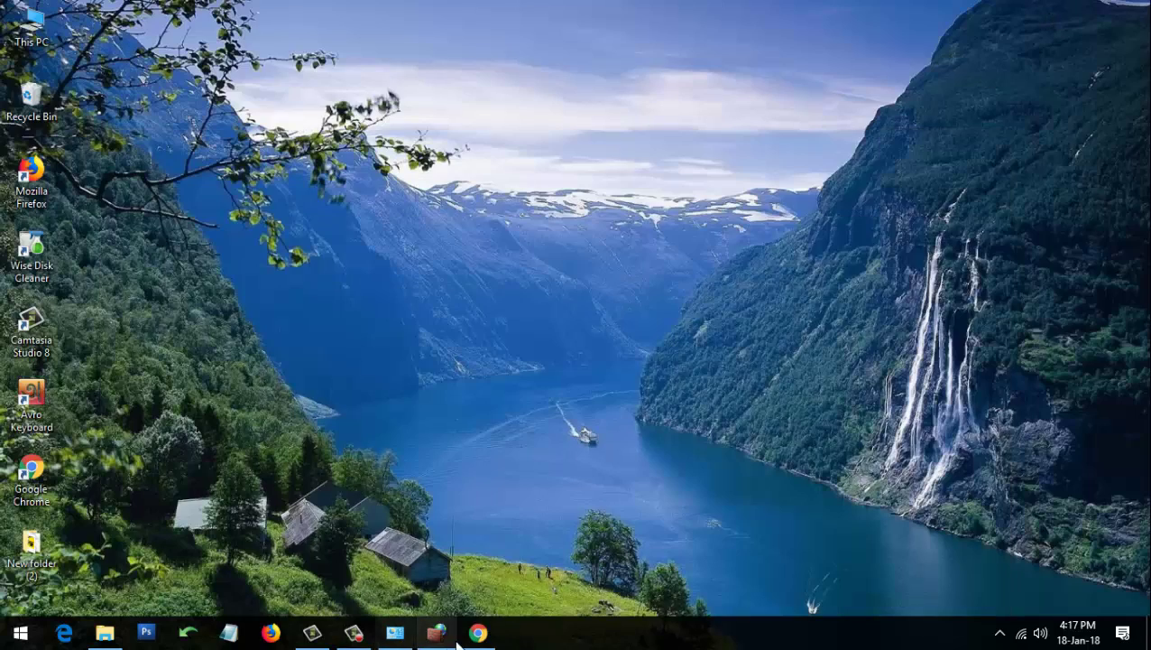
# Switch back to Windows Defender Firewall with Advanced Security and delete the Chrome outbound rule
pyautogui.click(441, 640)
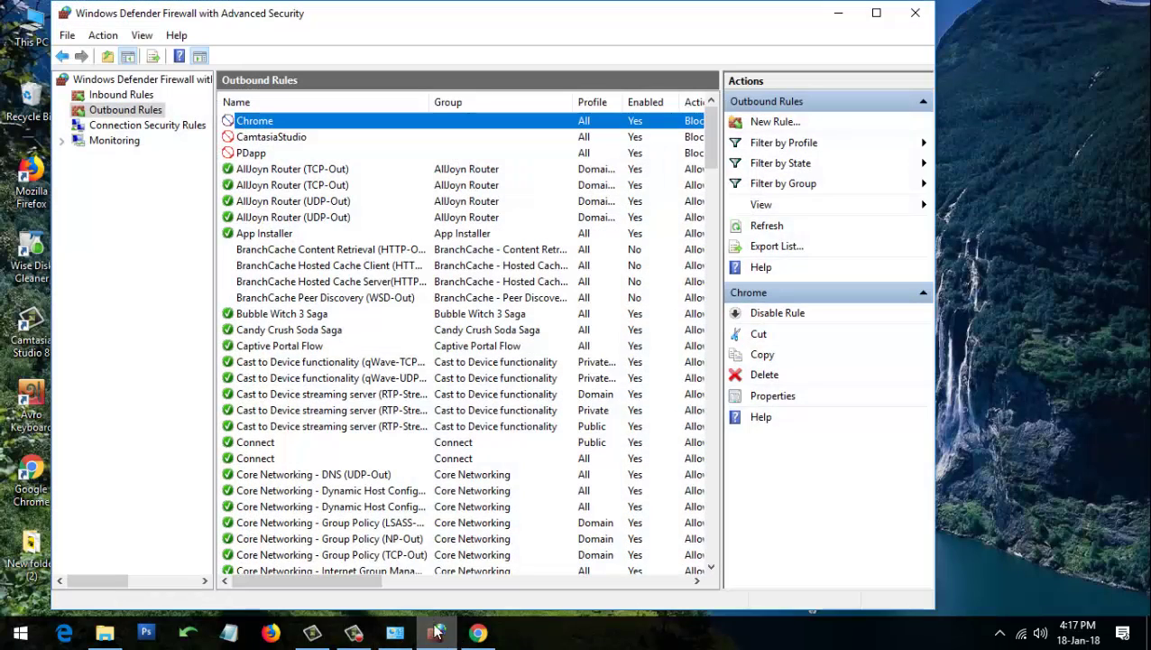
pyautogui.rightClick(250, 126)
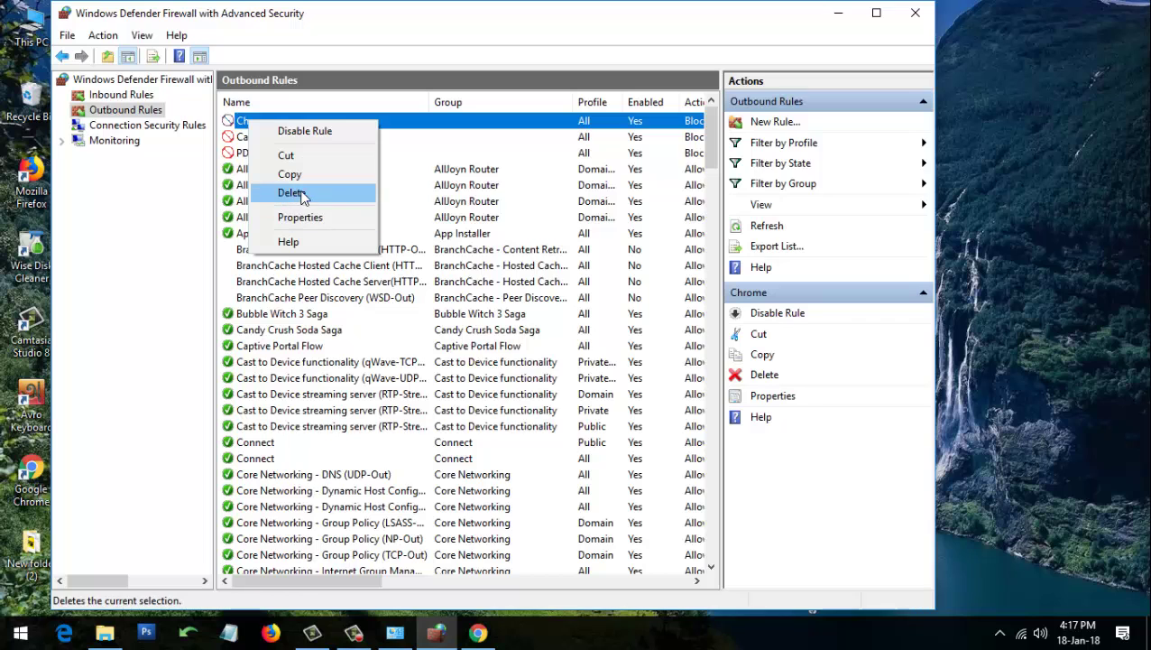
pyautogui.click(317, 198)
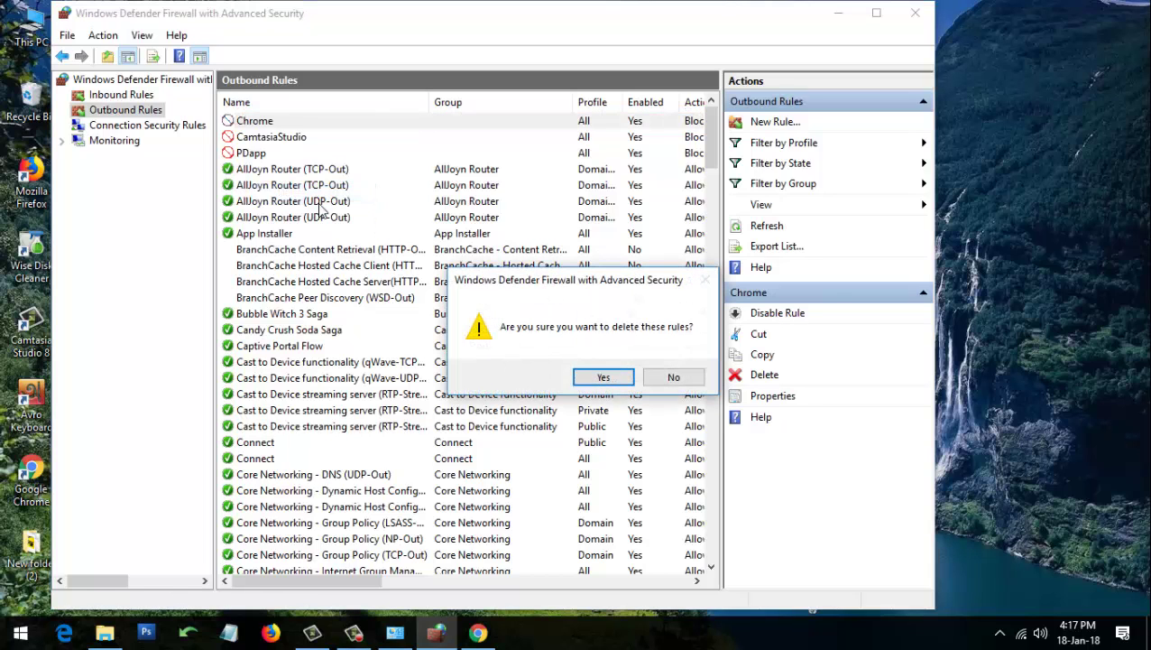
pyautogui.click(591, 379)
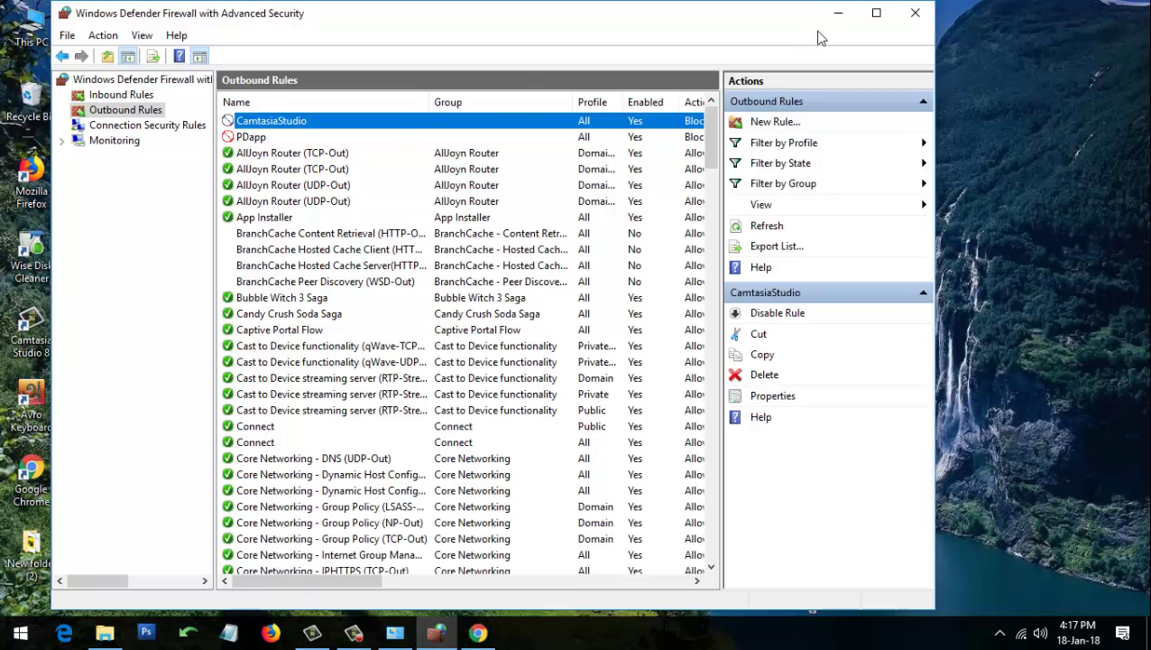
pyautogui.click(838, 18)
pyautogui.click(490, 641)
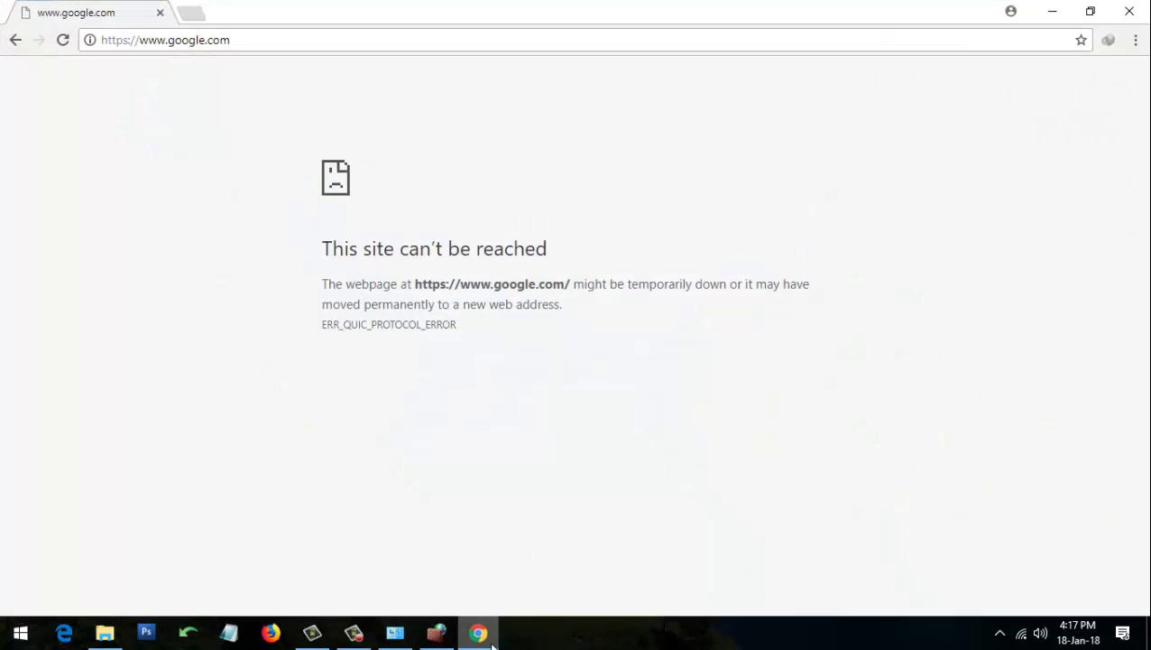
pyautogui.click(307, 39)
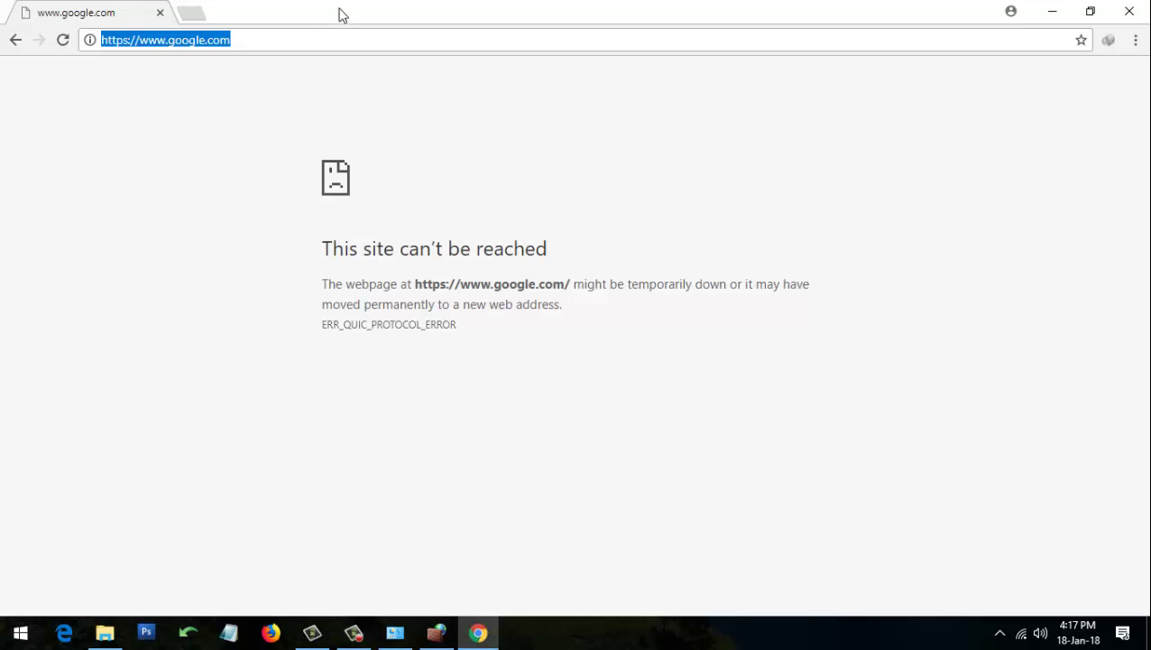
pyautogui.press('Return')
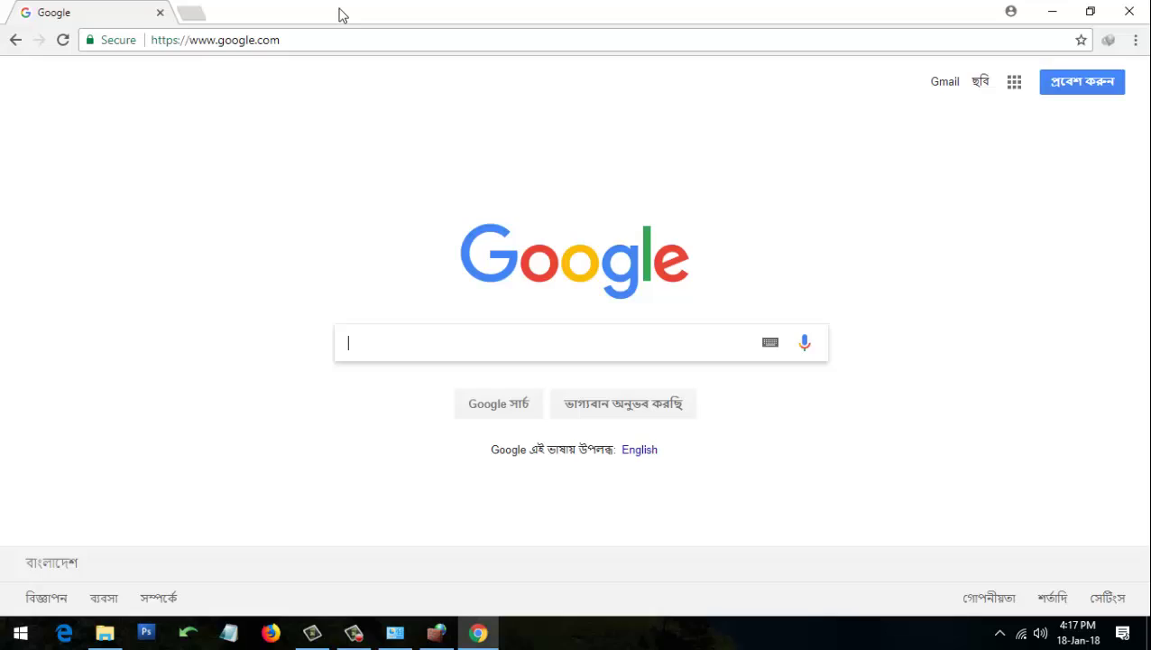
pyautogui.click(1129, 11)
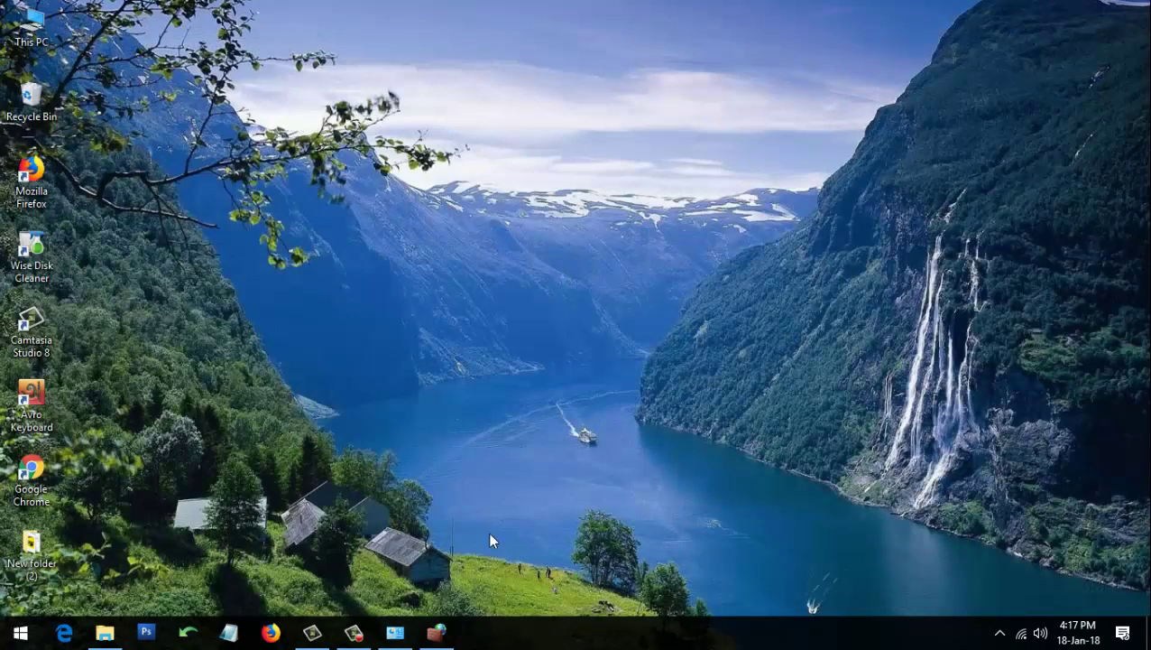
# Return to Windows Defender Firewall with Advanced Security and start a new inbound rule with the rule type Program
pyautogui.click(437, 631)
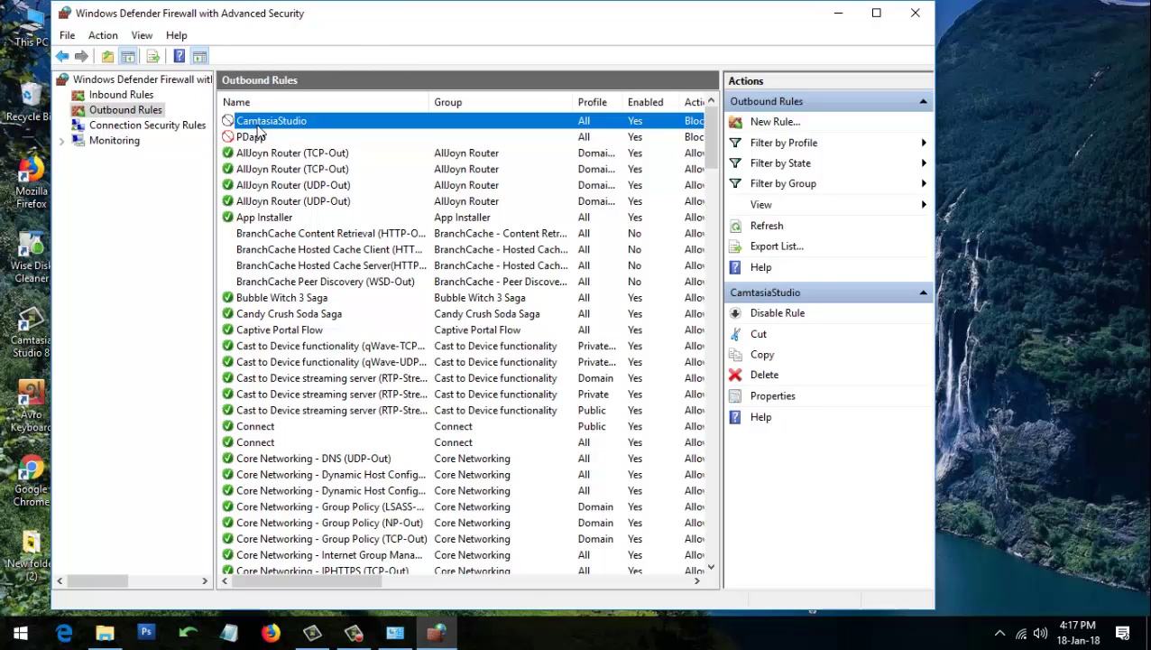
pyautogui.click(128, 99)
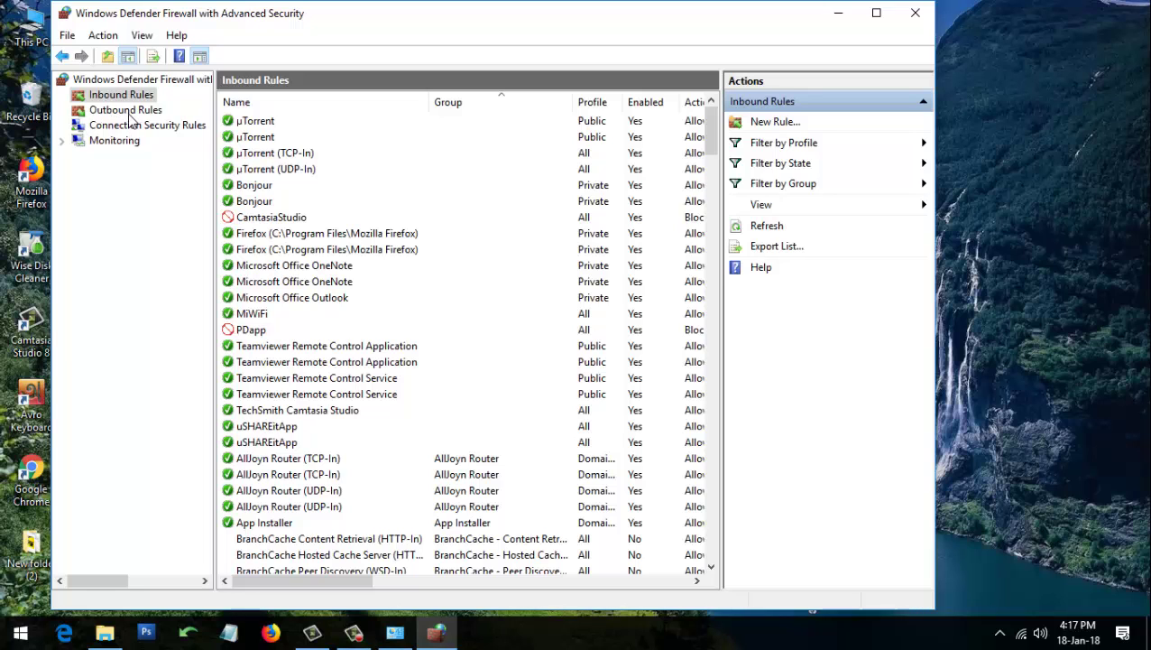
pyautogui.click(125, 110)
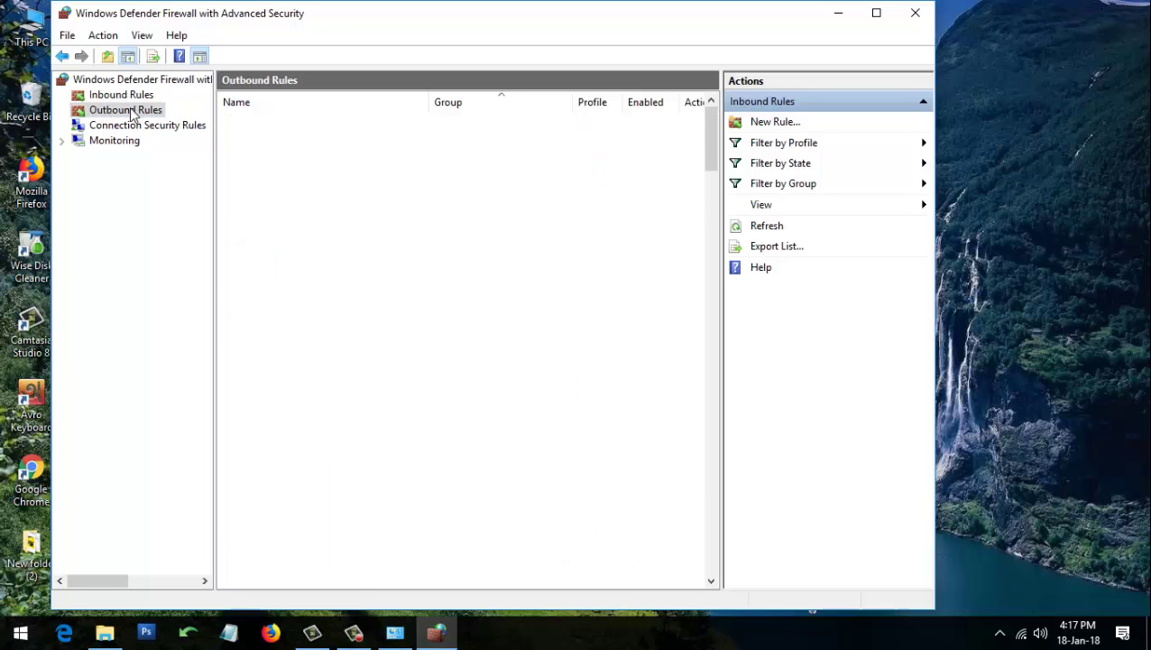
pyautogui.click(119, 96)
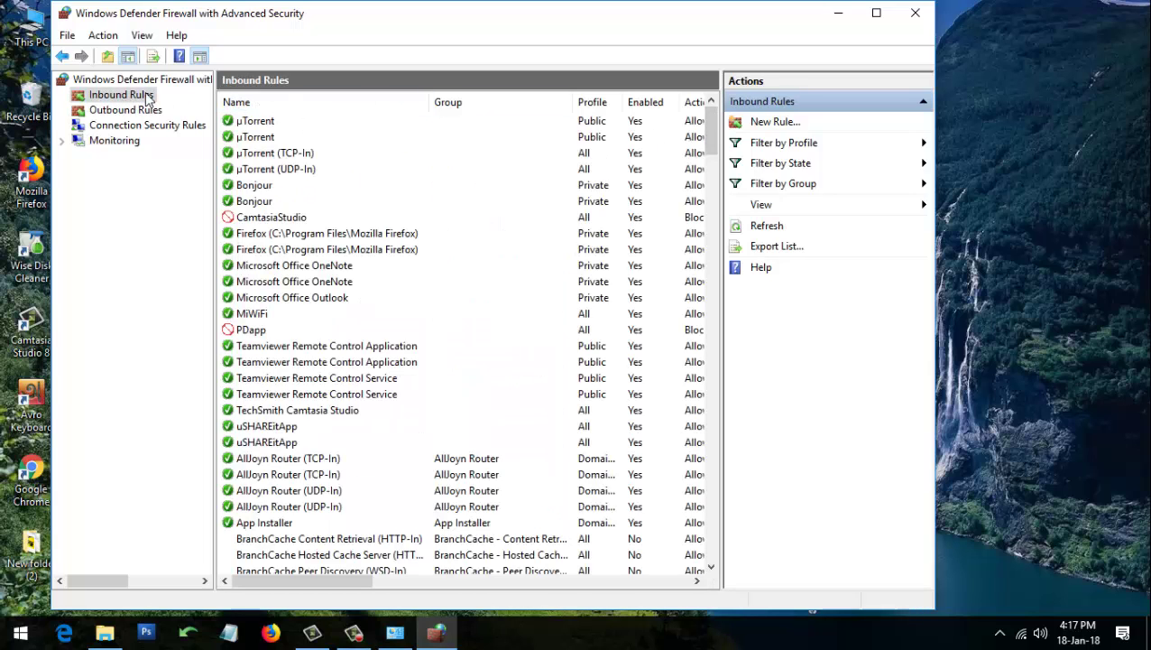
pyautogui.click(150, 96)
pyautogui.click(777, 123)
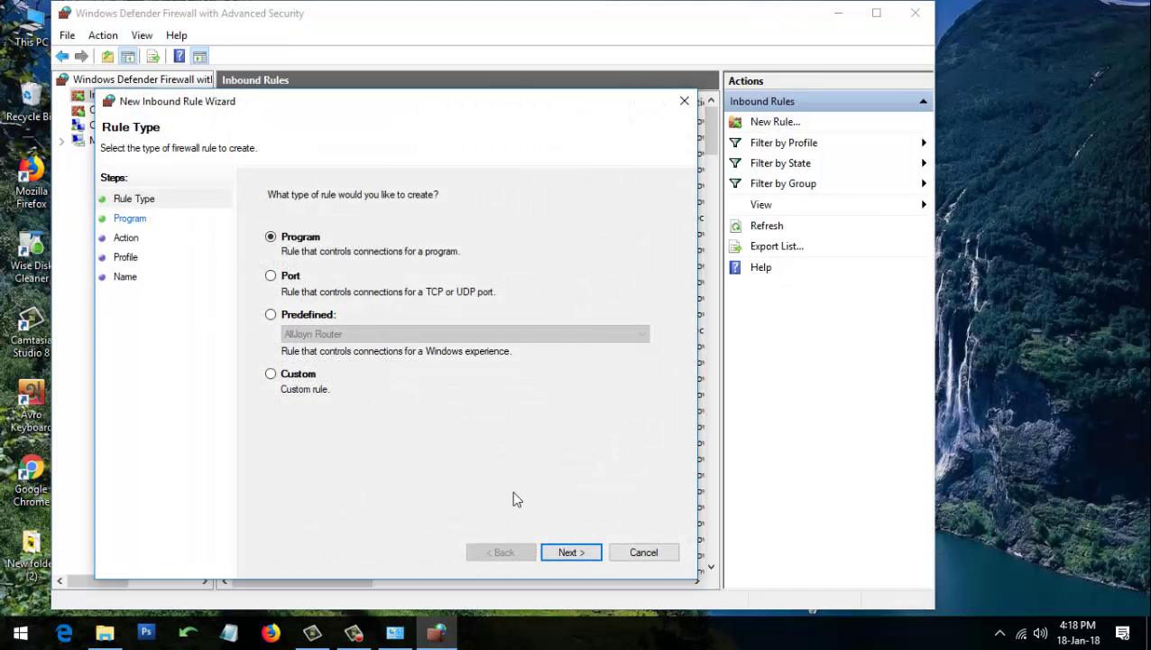
pyautogui.click(571, 553)
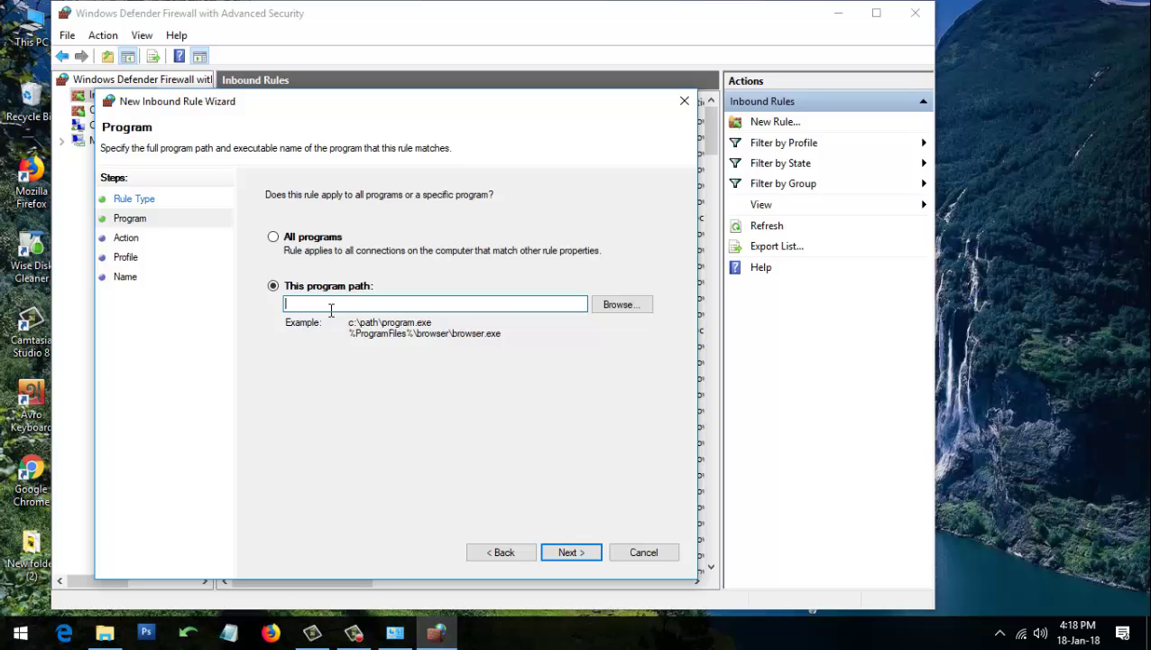
# Set the inbound rule's program path to %ProgramFiles%\Google\Chrome\Application\chrome.exe
pyautogui.click(622, 307)
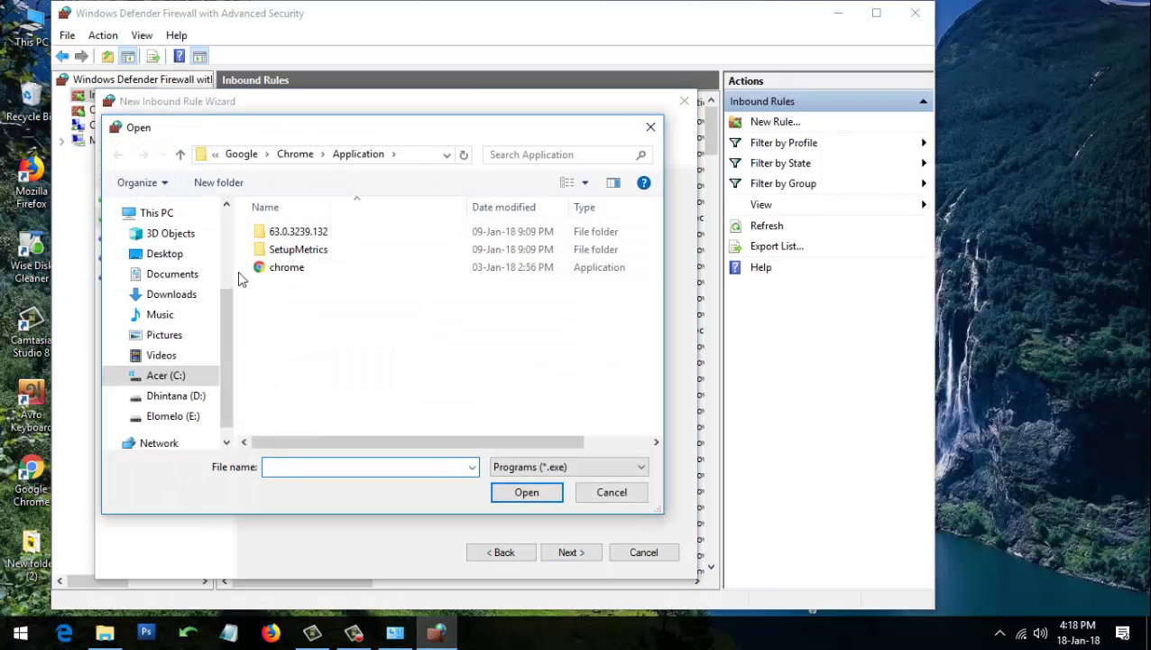
pyautogui.click(286, 268)
pyautogui.click(527, 492)
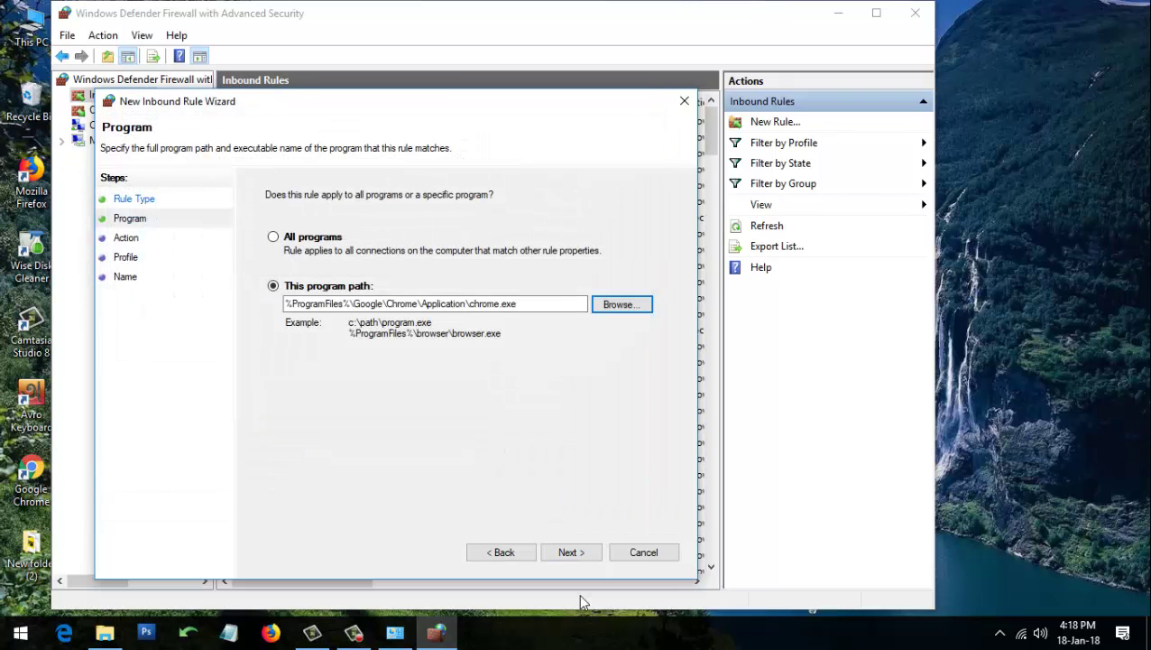
pyautogui.click(576, 554)
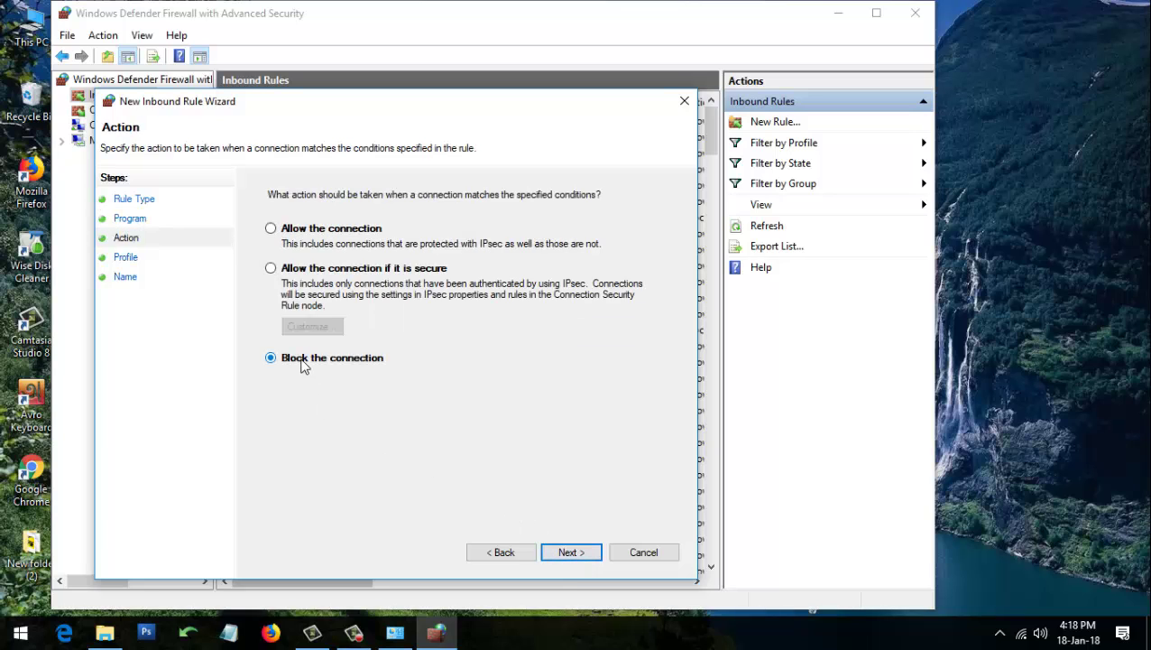
# Accept blocking the connection for the Domain, Private and Public profiles, and create the inbound rule with the name Chrome
pyautogui.click(582, 553)
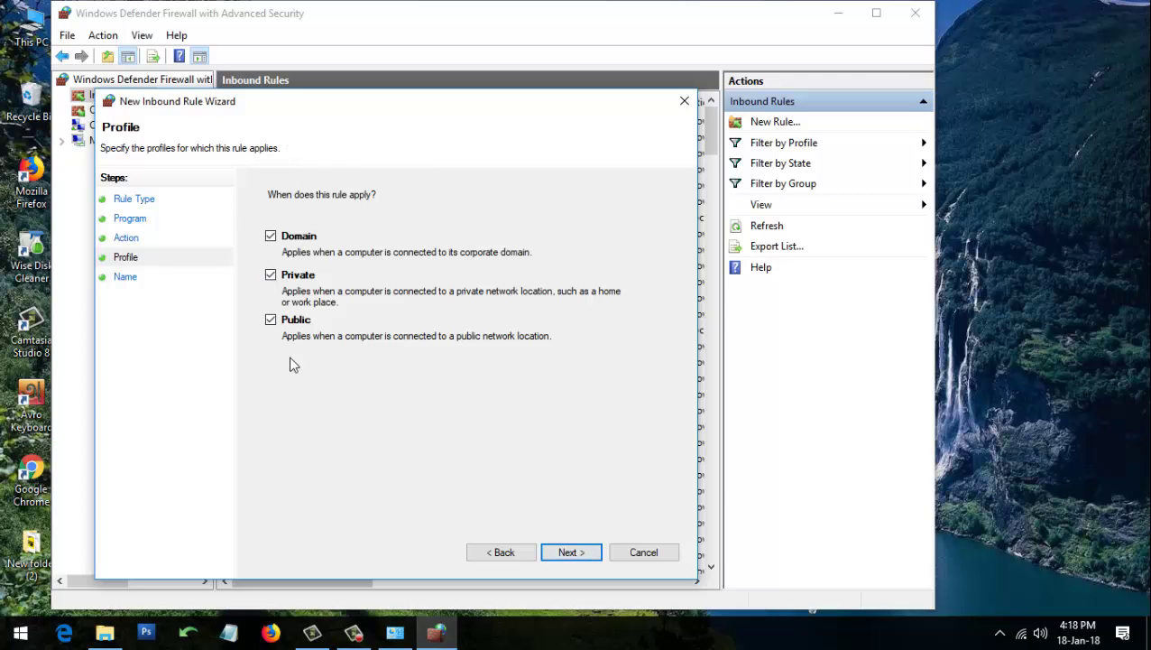
pyautogui.click(568, 553)
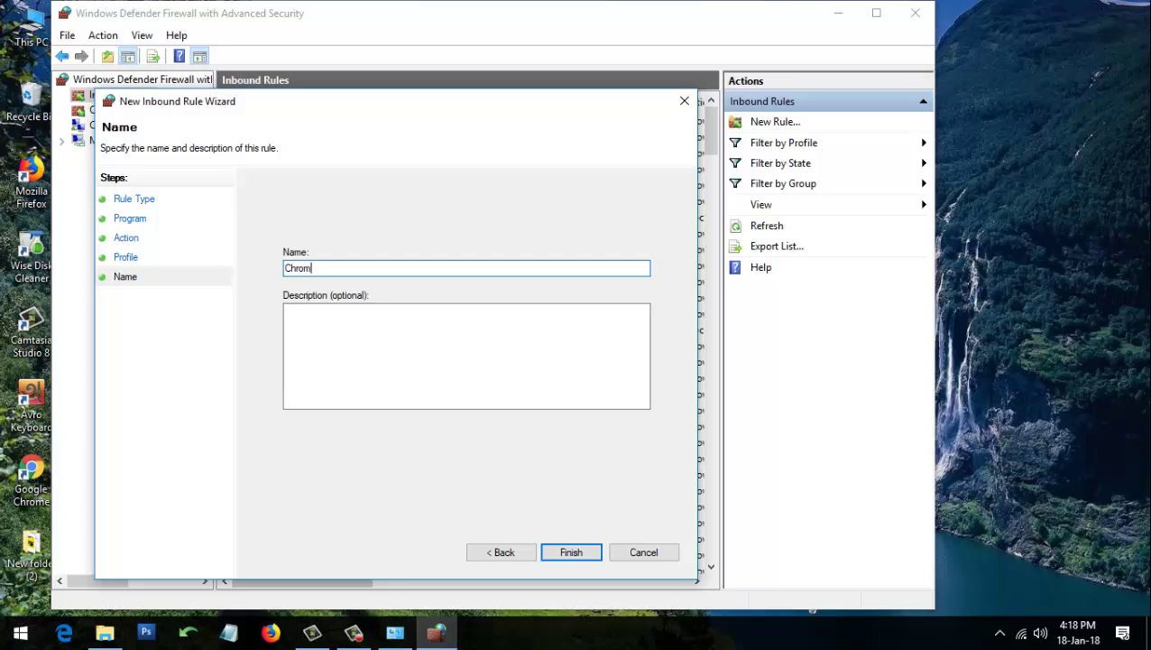
pyautogui.click(586, 554)
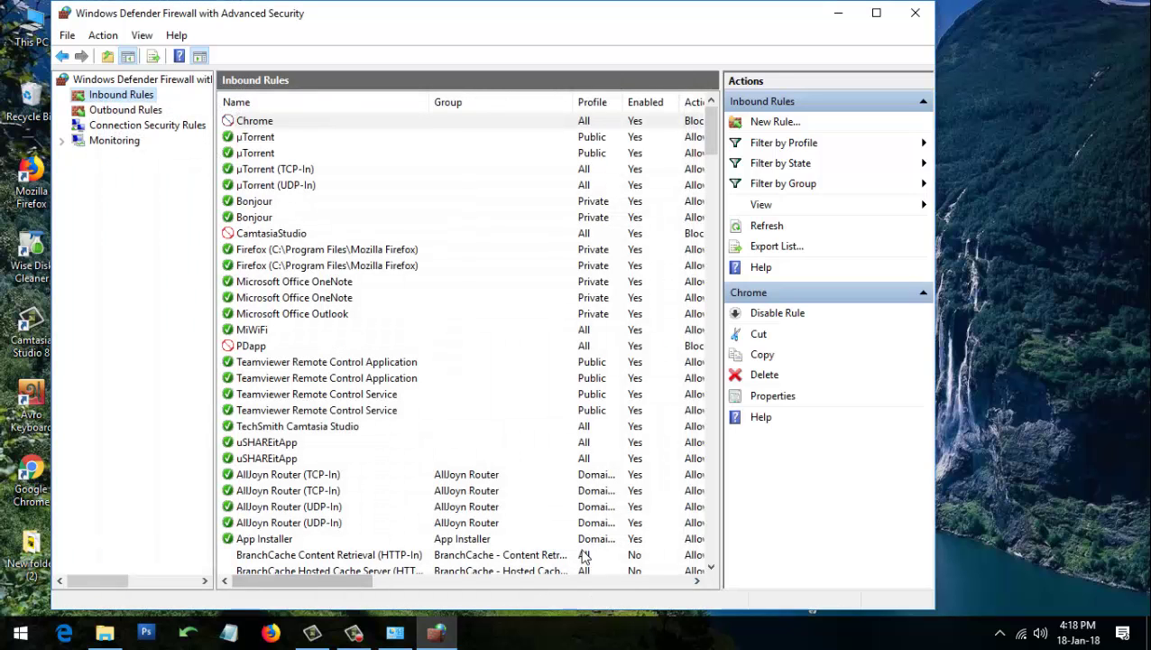
# Check the Chrome rule in the inbound rules, view the outbound rules, and minimize the firewall window
pyautogui.click(287, 123)
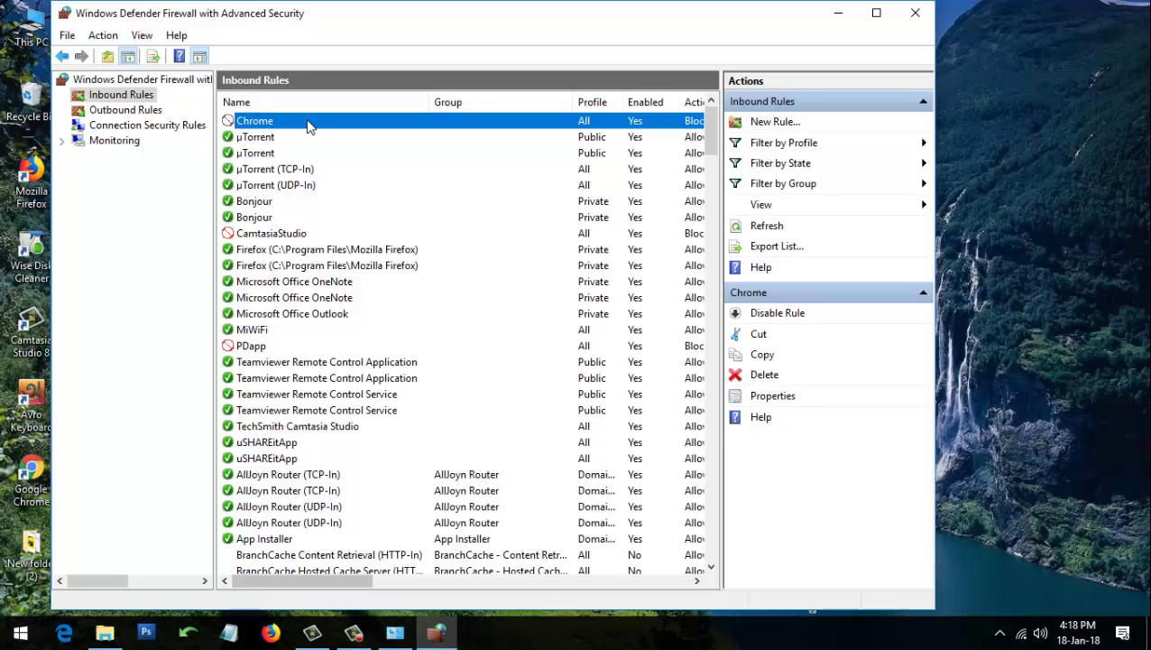
pyautogui.click(127, 110)
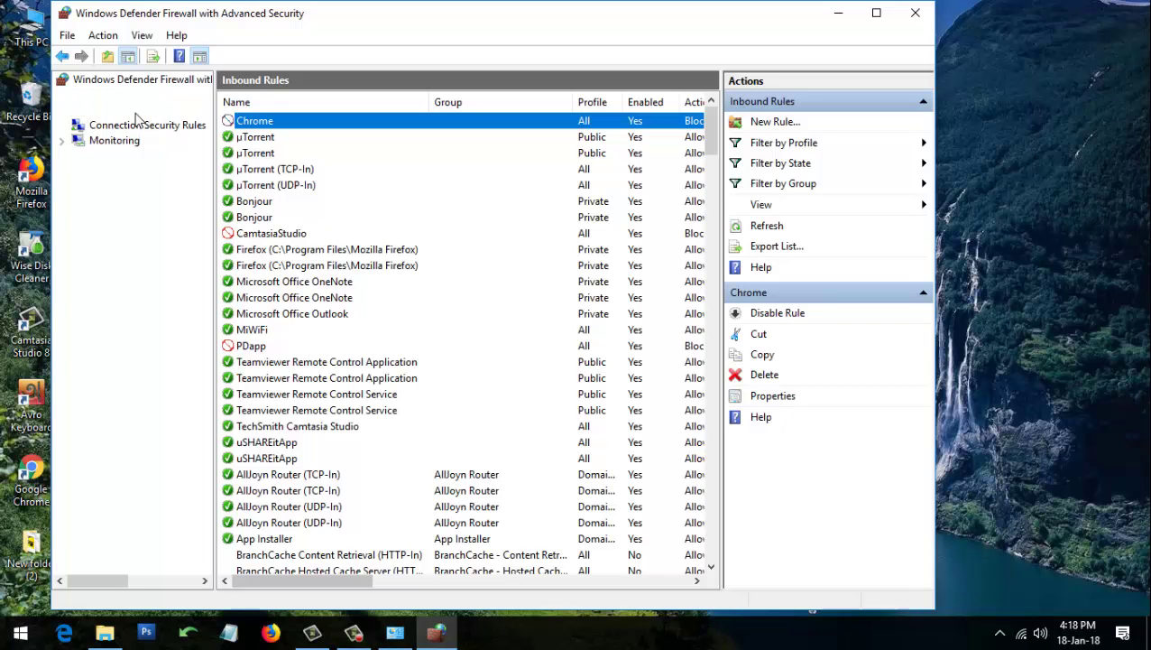
pyautogui.press('Up')
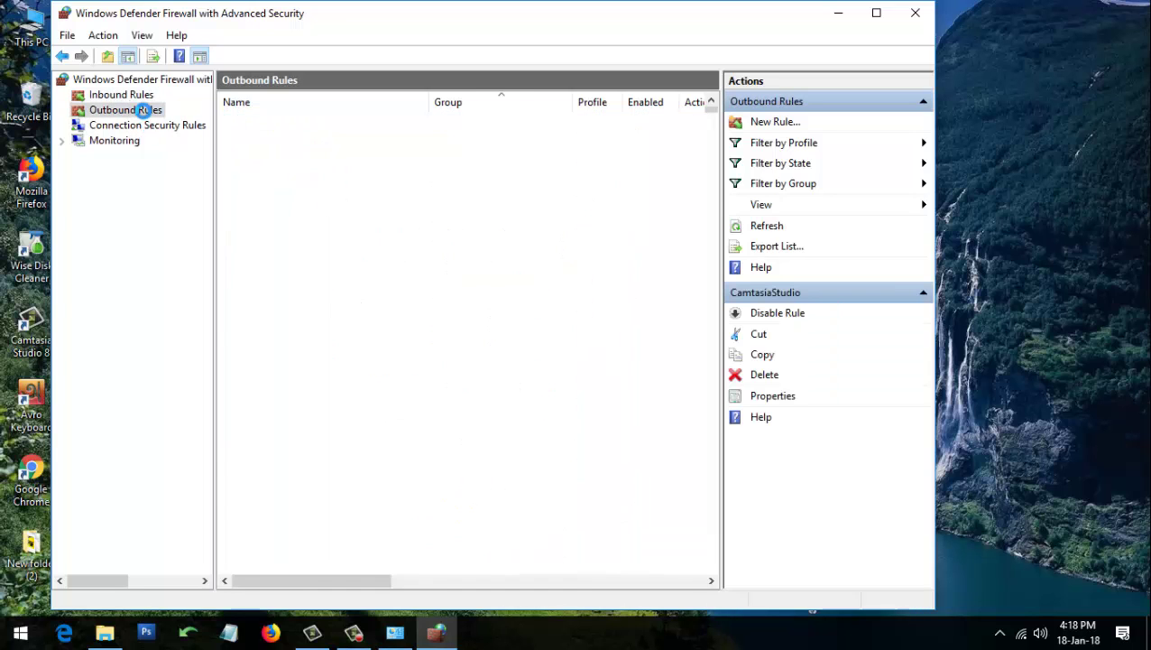
pyautogui.click(839, 13)
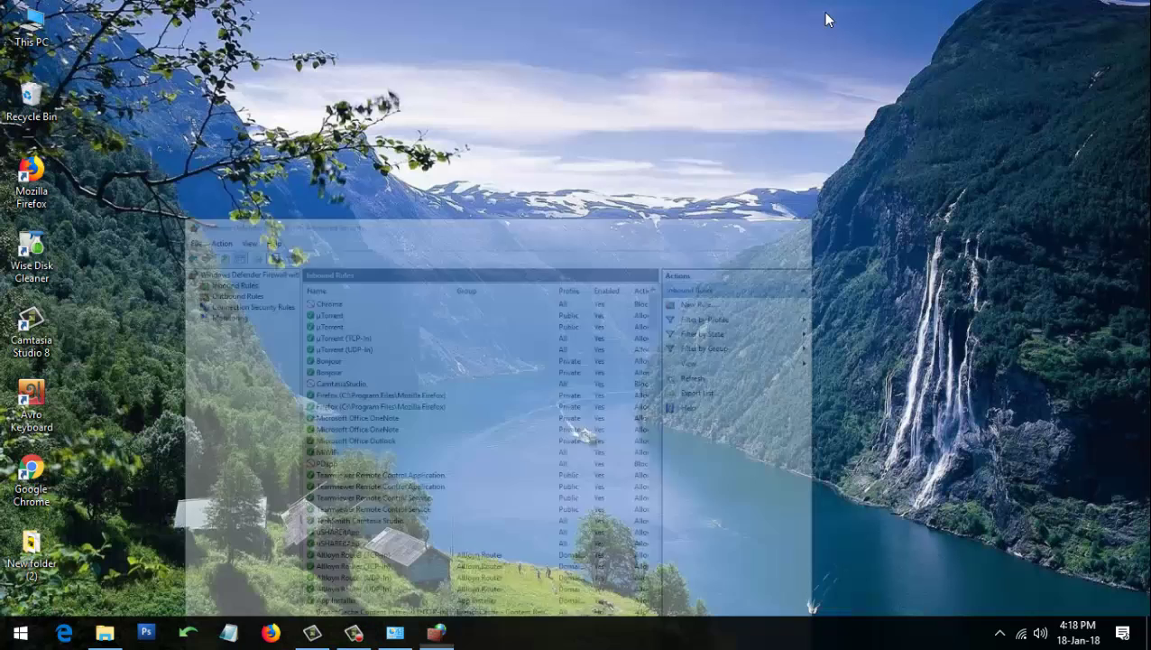